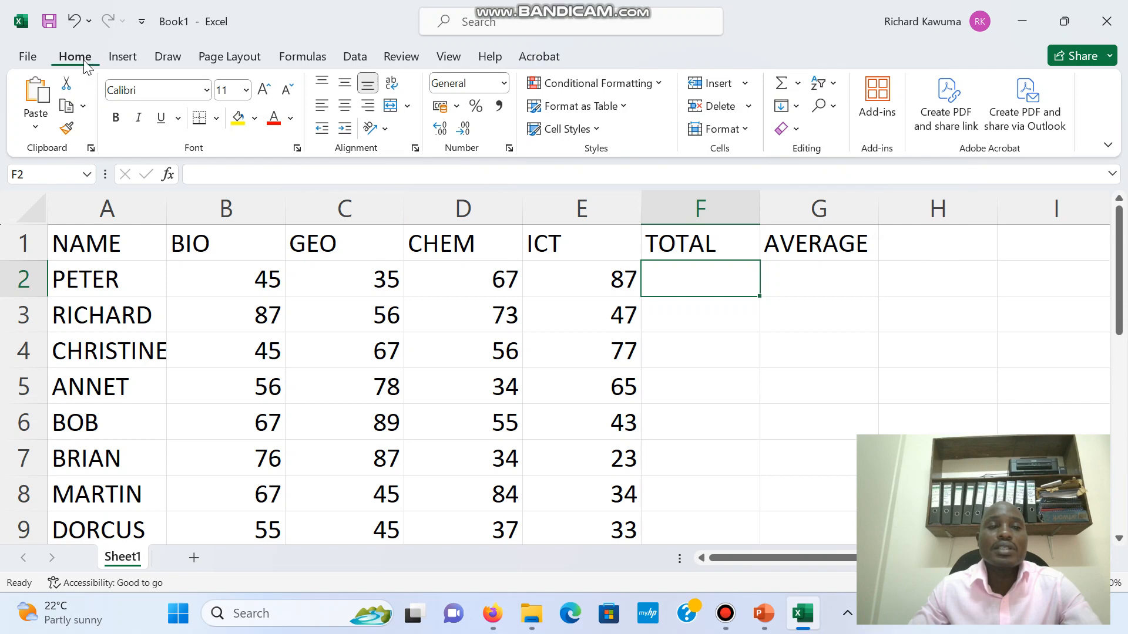
# Step: Start inserting a function in cell F2 and search the function list for "ADDITION OF NUMBERS"
pyautogui.click(295, 60)
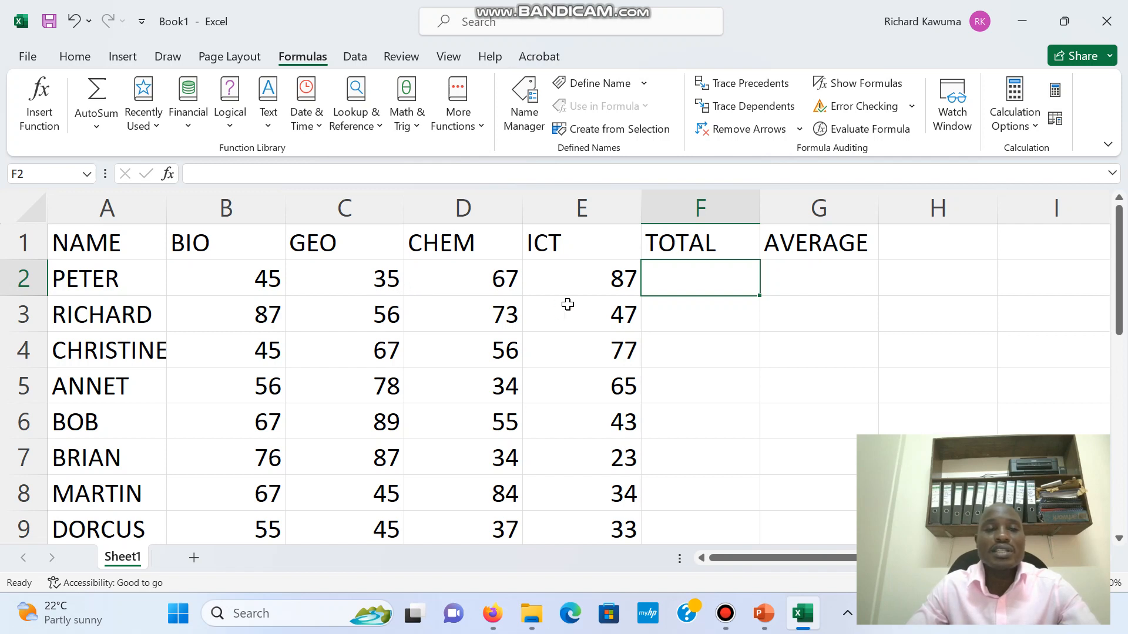
pyautogui.click(40, 97)
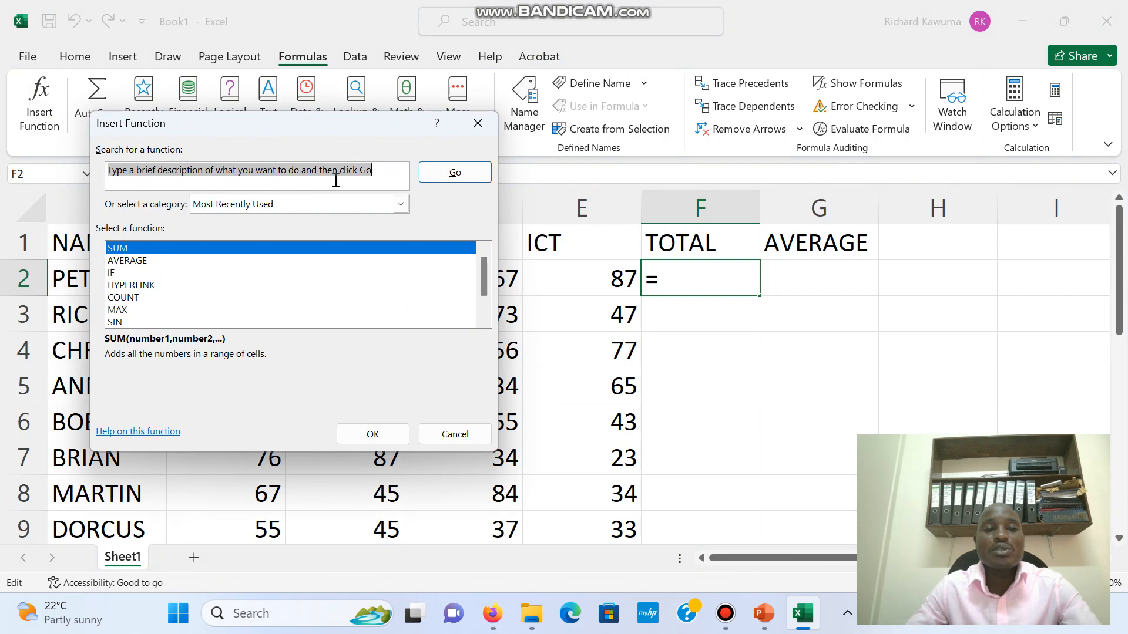
pyautogui.click(393, 175)
pyautogui.write('A')
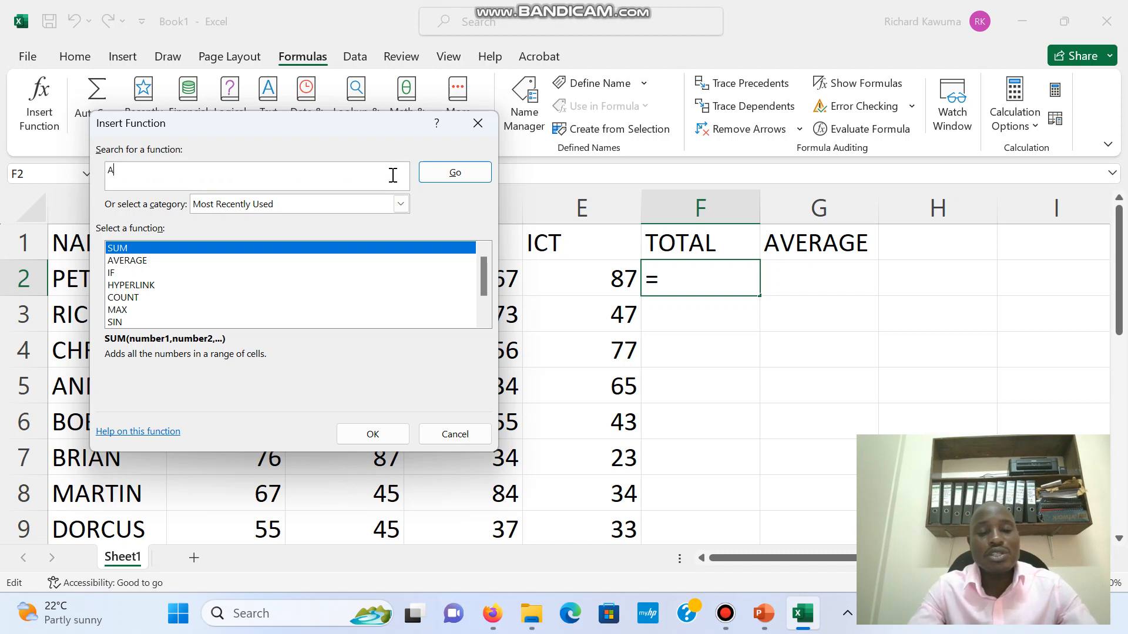
pyautogui.write('DDITION ')
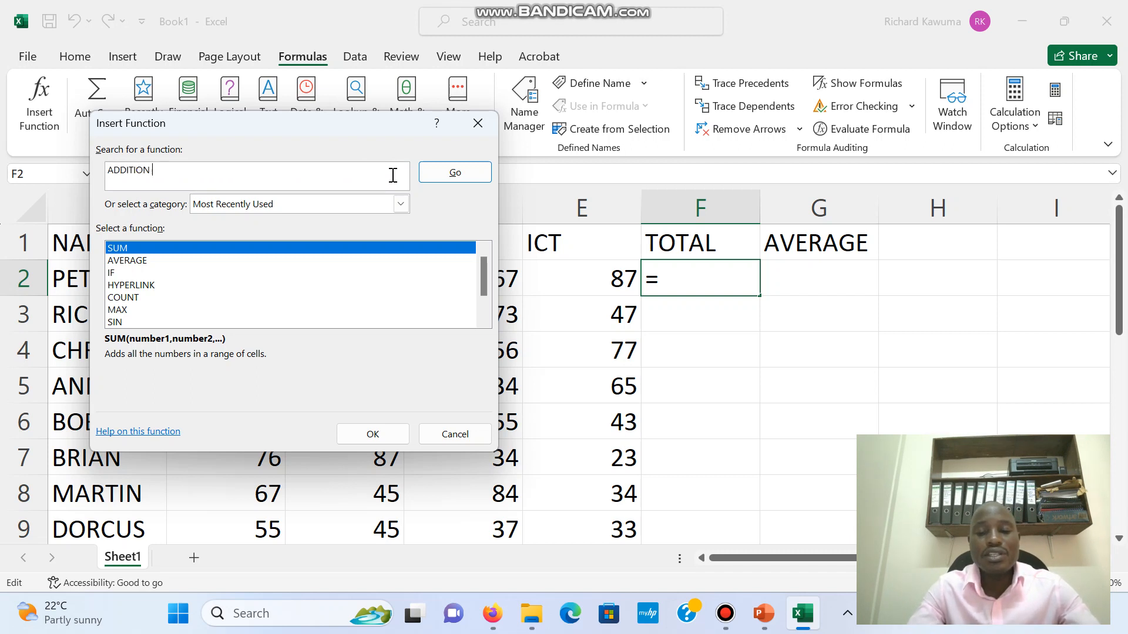
pyautogui.write('OF NUMBERS')
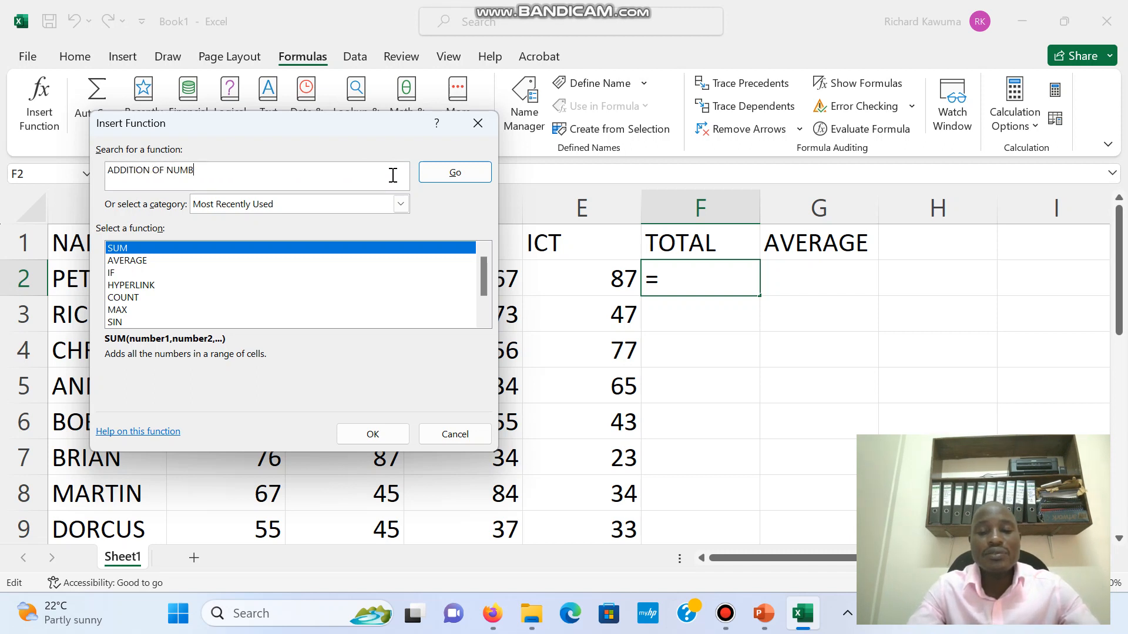
pyautogui.click(468, 173)
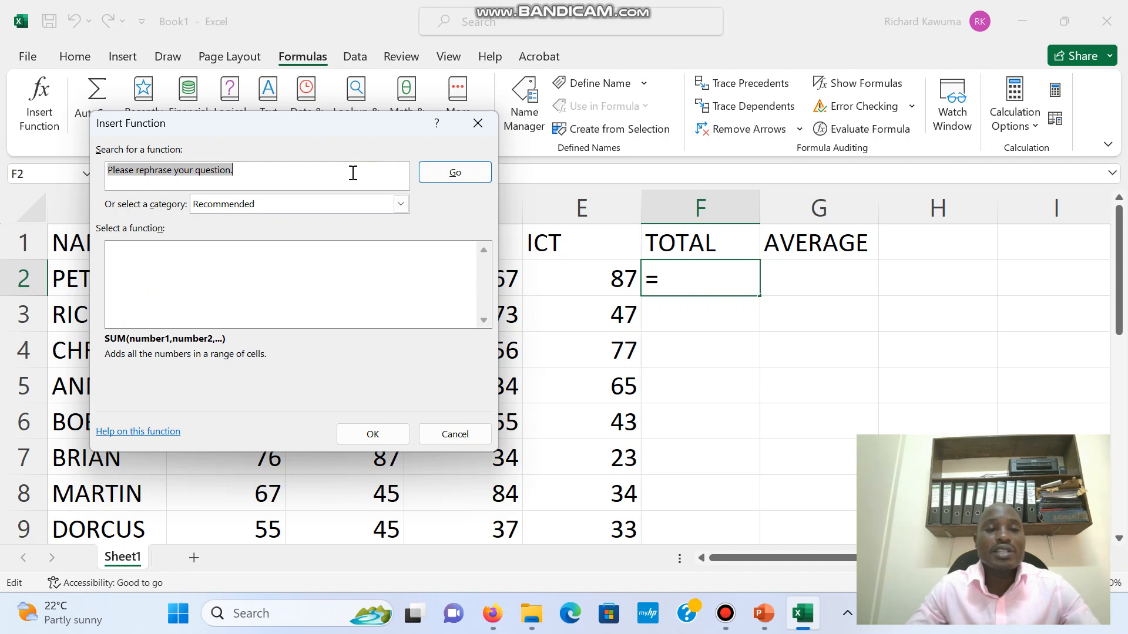
# Step: Try the function search again with the description "adding numbers"
pyautogui.press('BackSpace')
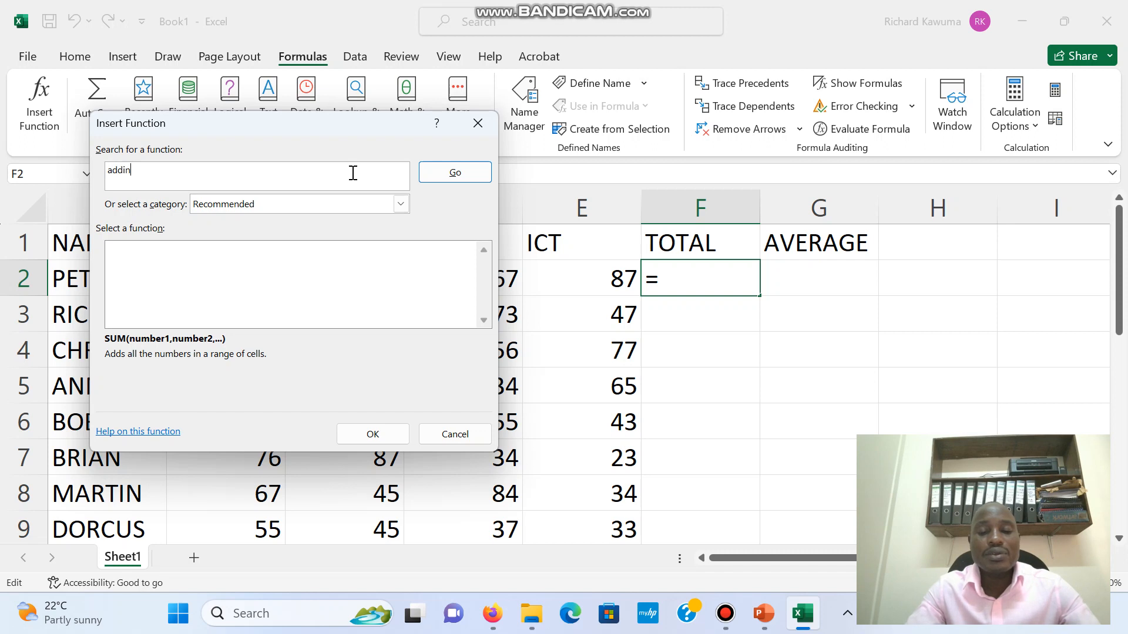
pyautogui.write('adding numbers')
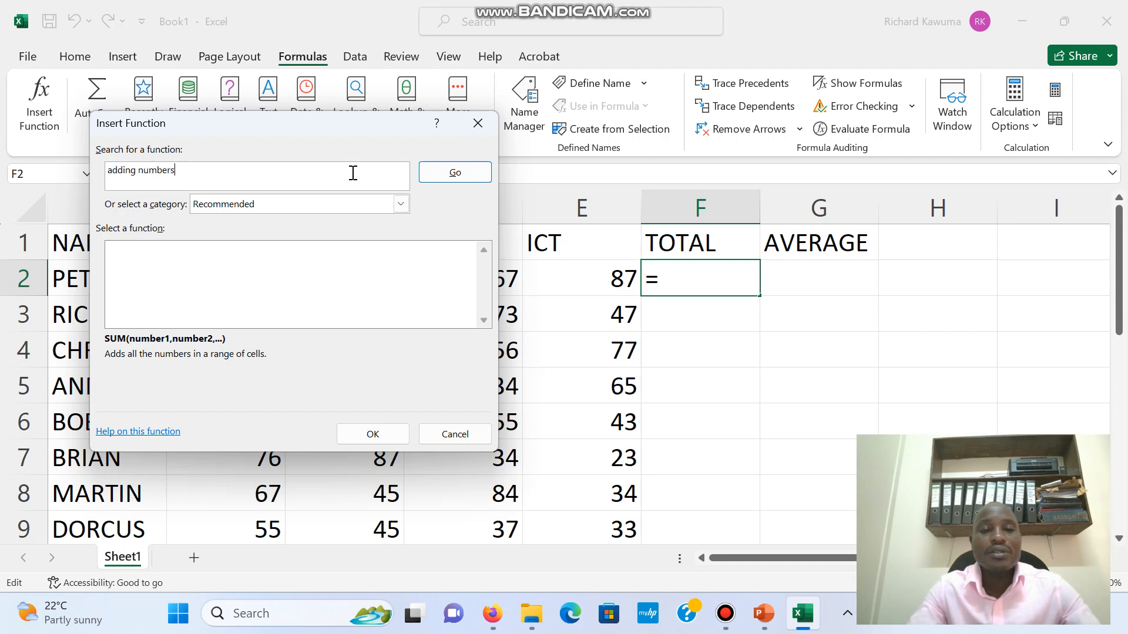
pyautogui.click(430, 175)
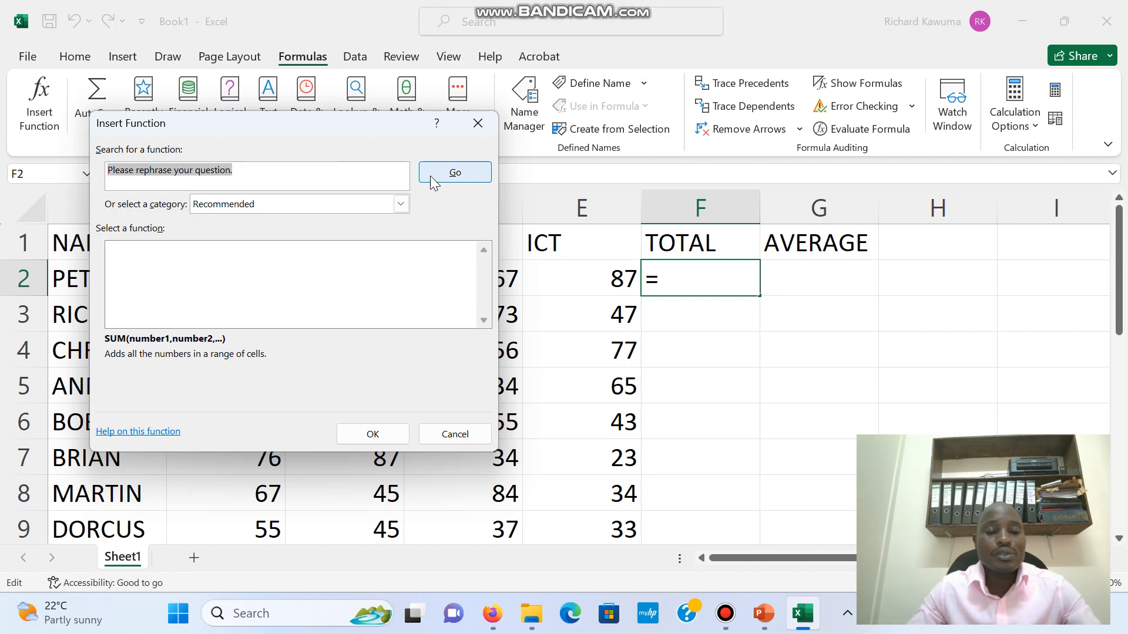
# Step: Search the function list for "sum of numbers"
pyautogui.write('sum ')
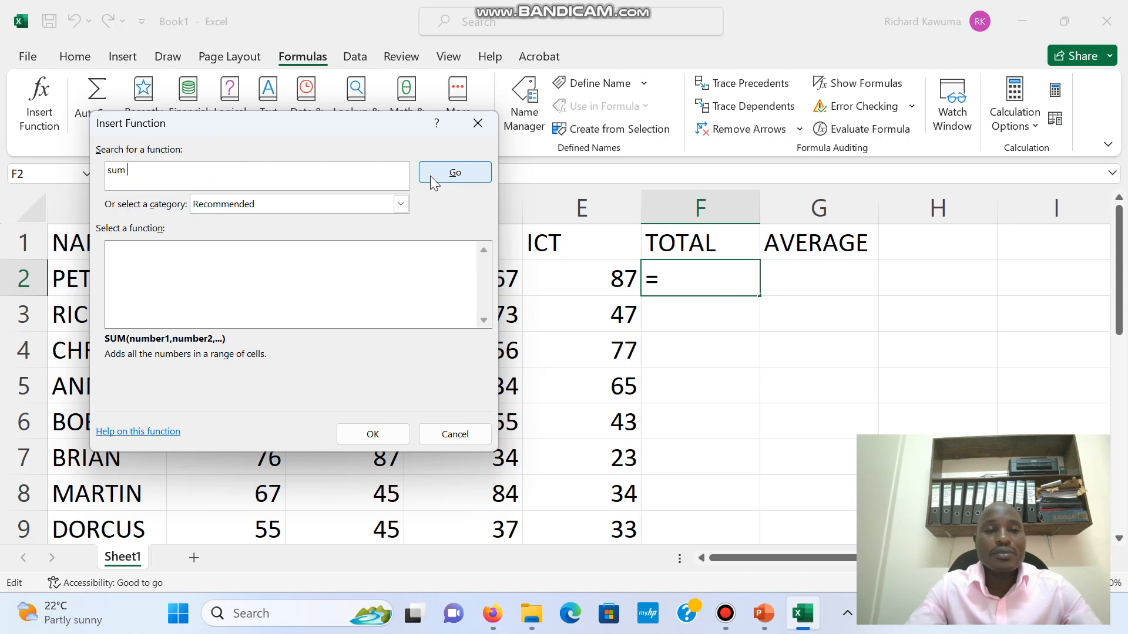
pyautogui.write('of numb')
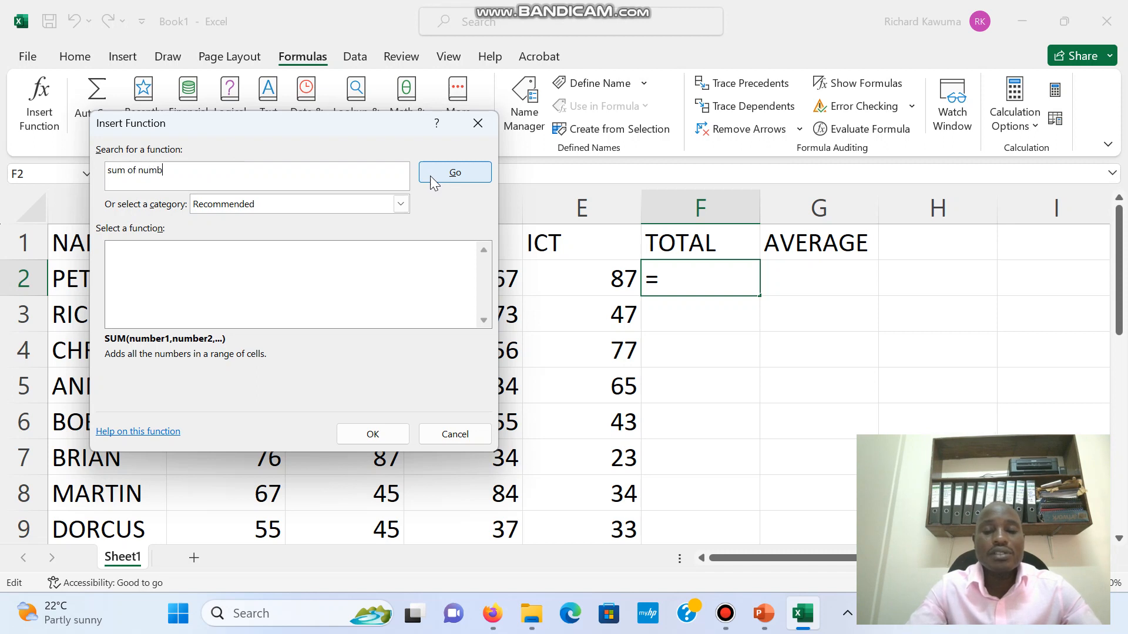
pyautogui.write('ers')
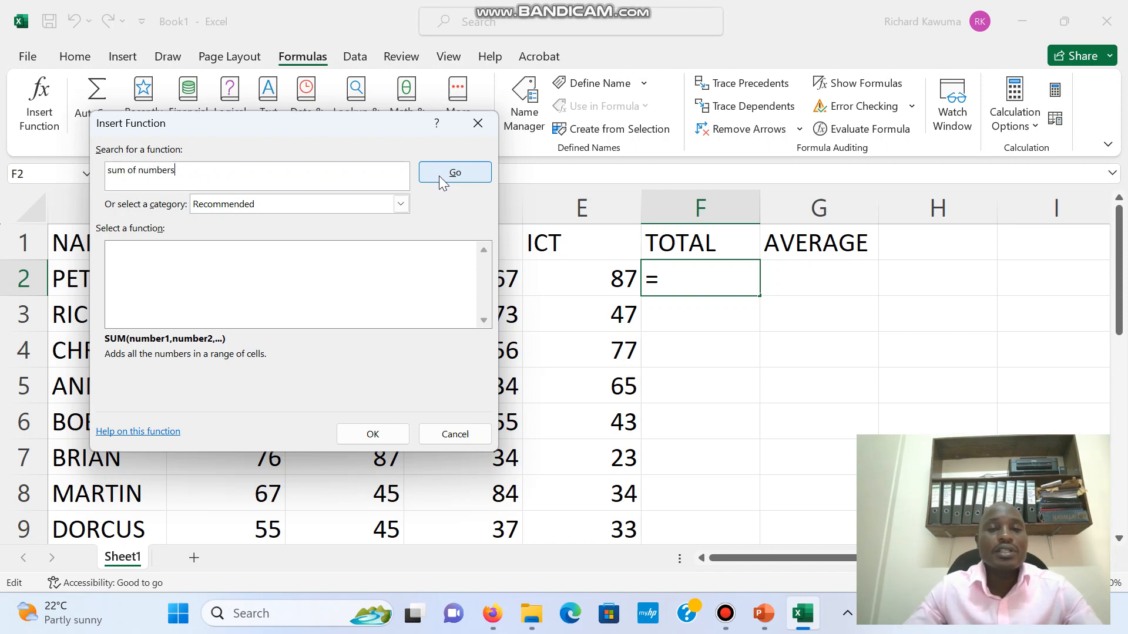
pyautogui.click(439, 175)
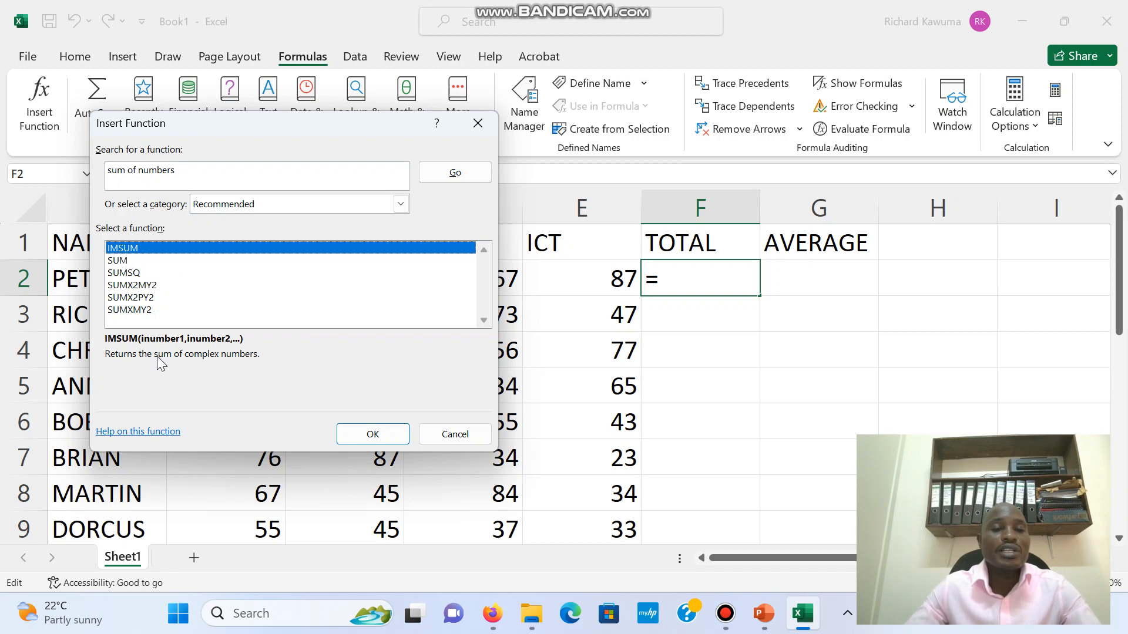
# Step: Insert the SUM function in cell F2 with the range B2:E2 as its argument
pyautogui.click(120, 260)
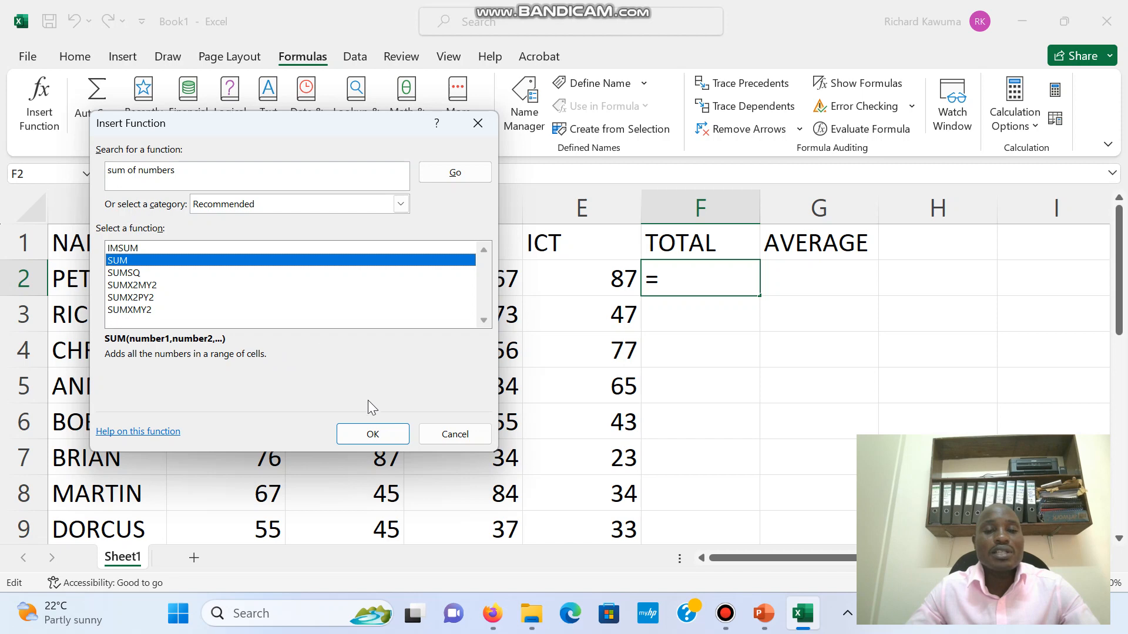
pyautogui.click(373, 434)
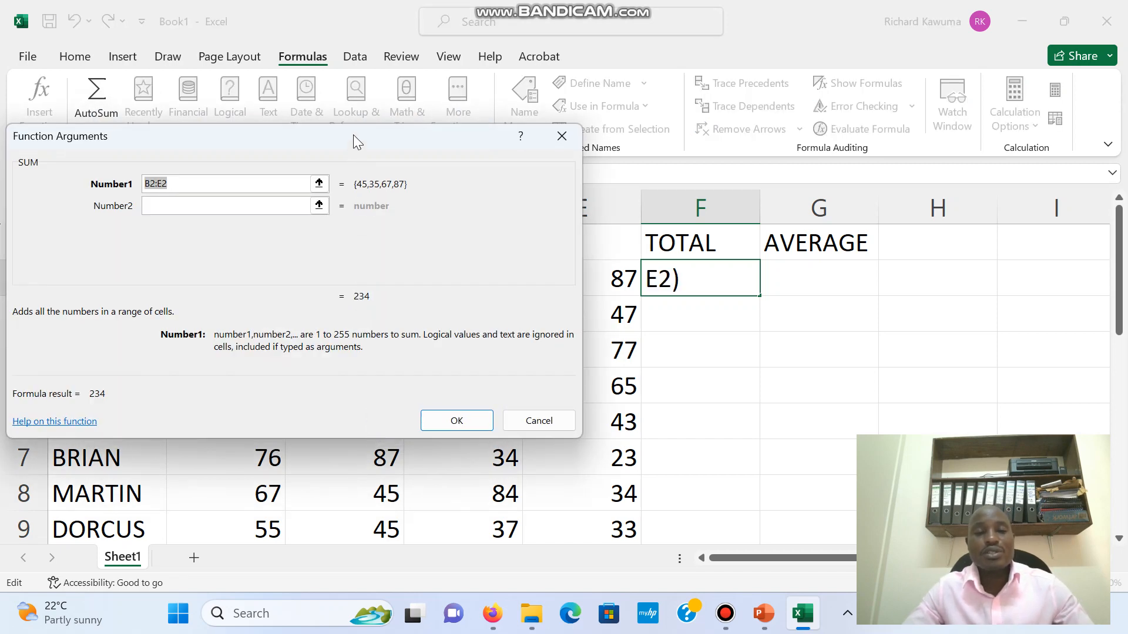
pyautogui.moveTo(354, 135); pyautogui.dragTo(873, 337)
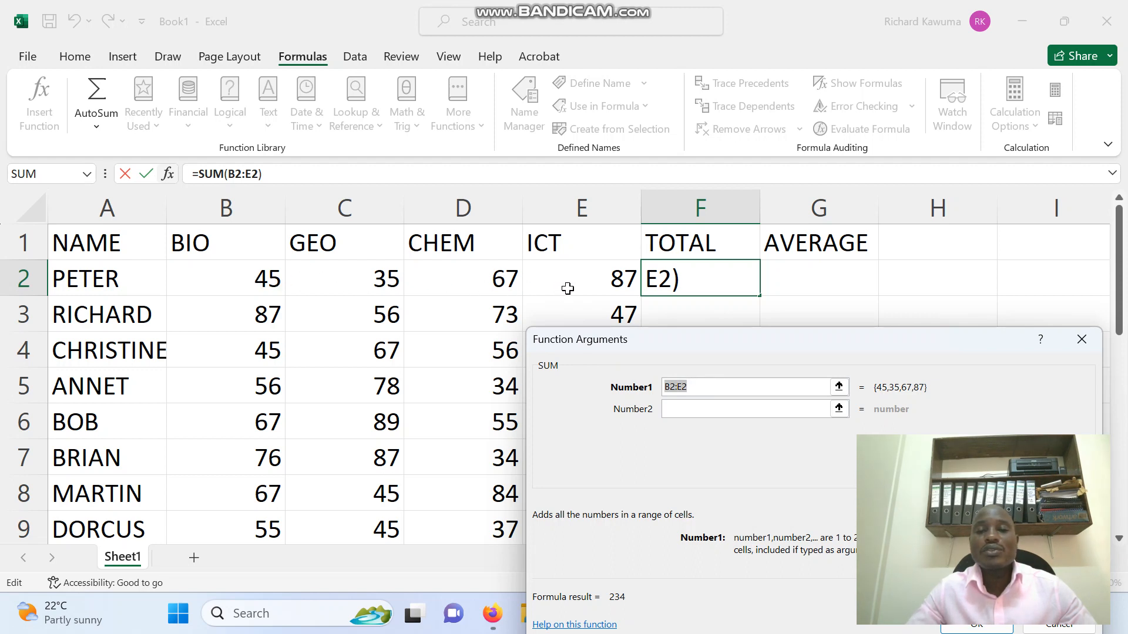
pyautogui.moveTo(678, 340); pyautogui.dragTo(683, 236)
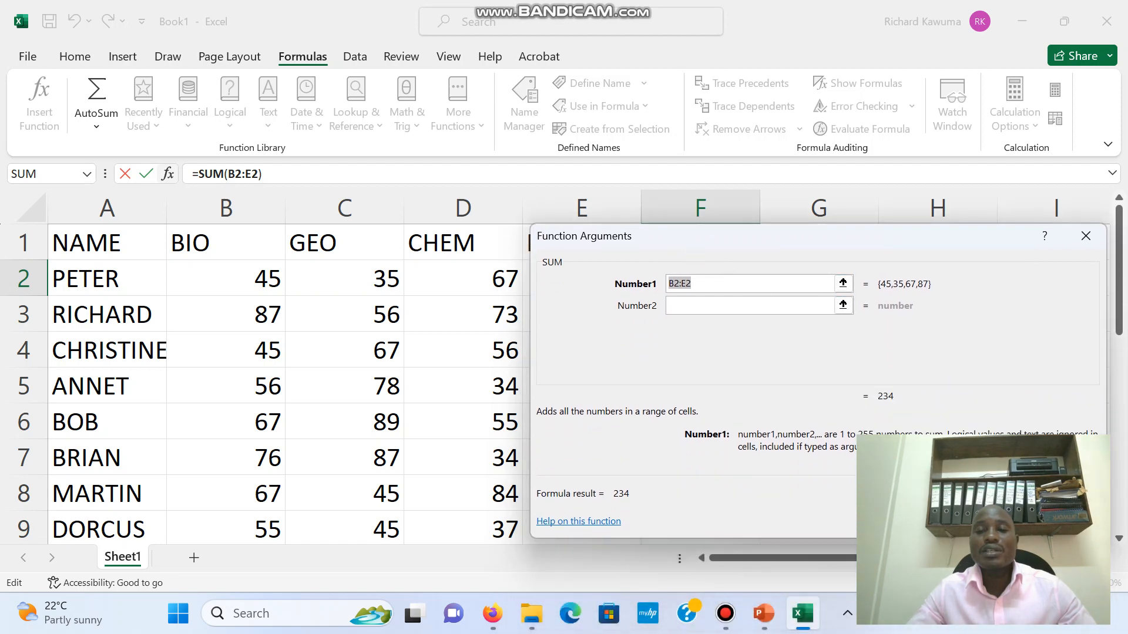
pyautogui.press('Return')
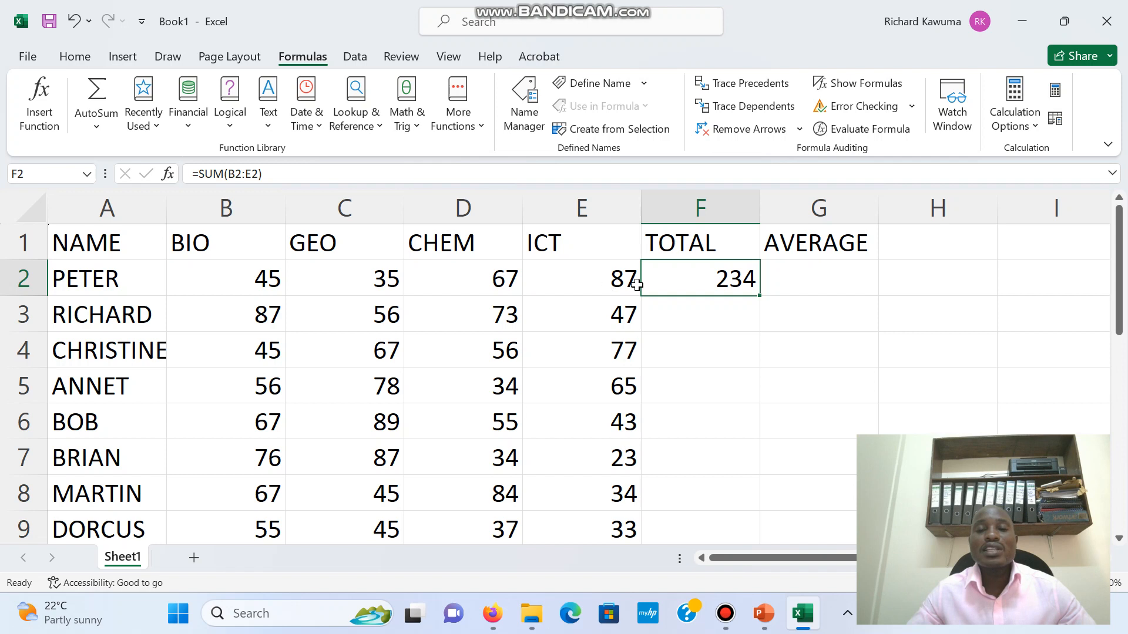
# Step: Enter the formula =sum(b3:e3) in cell F3 of the TOTAL column
pyautogui.click(668, 309)
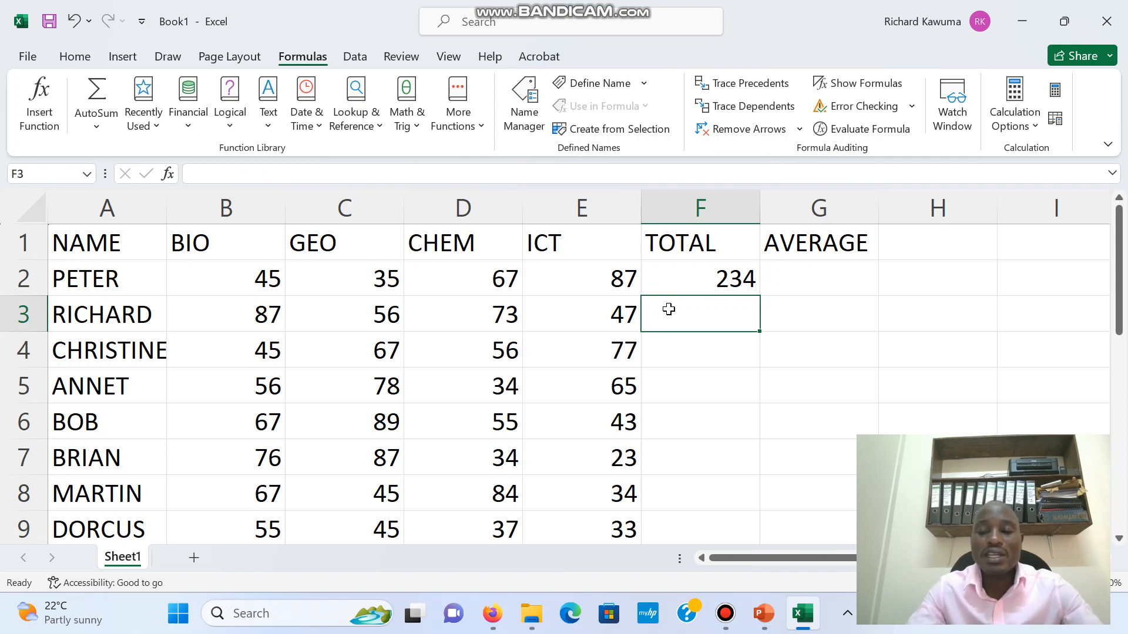
pyautogui.write('=su')
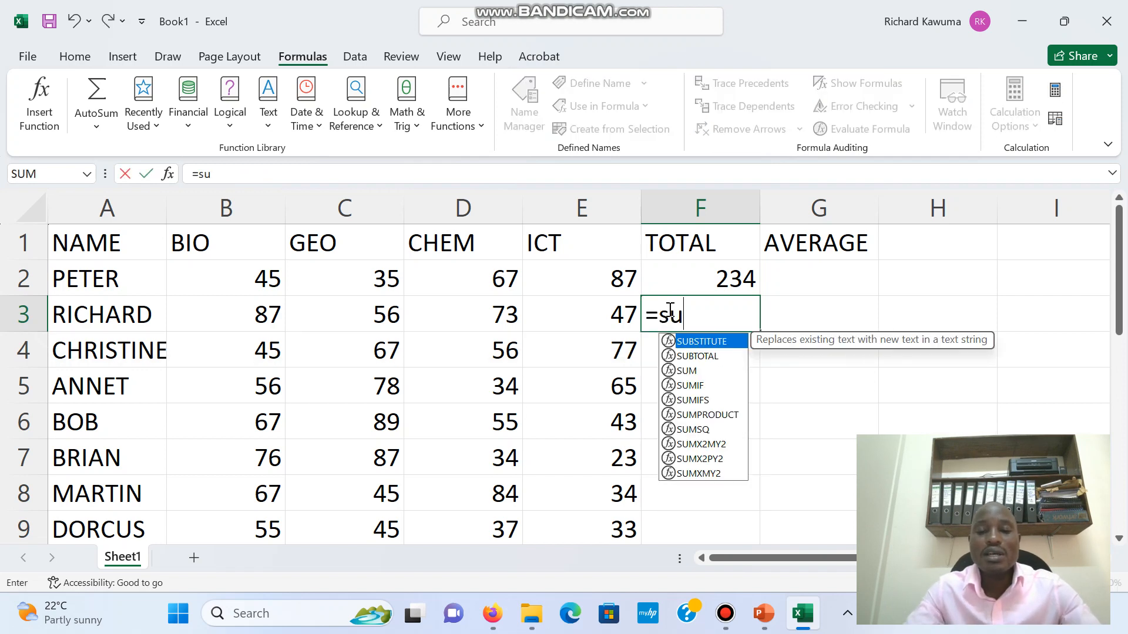
pyautogui.write('m(')
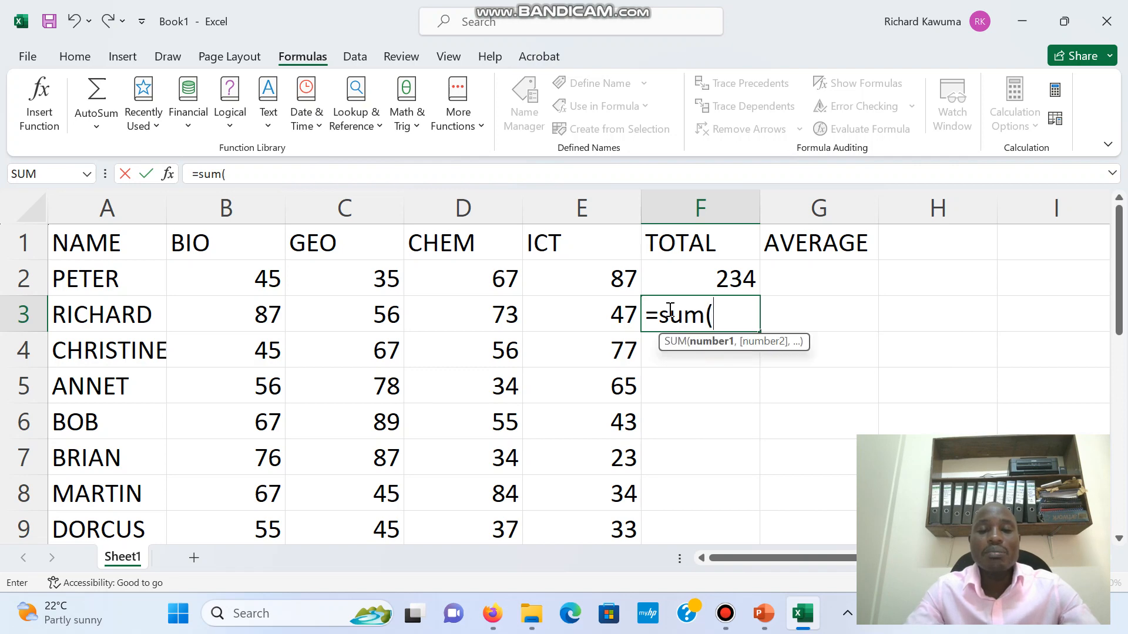
pyautogui.write('b3')
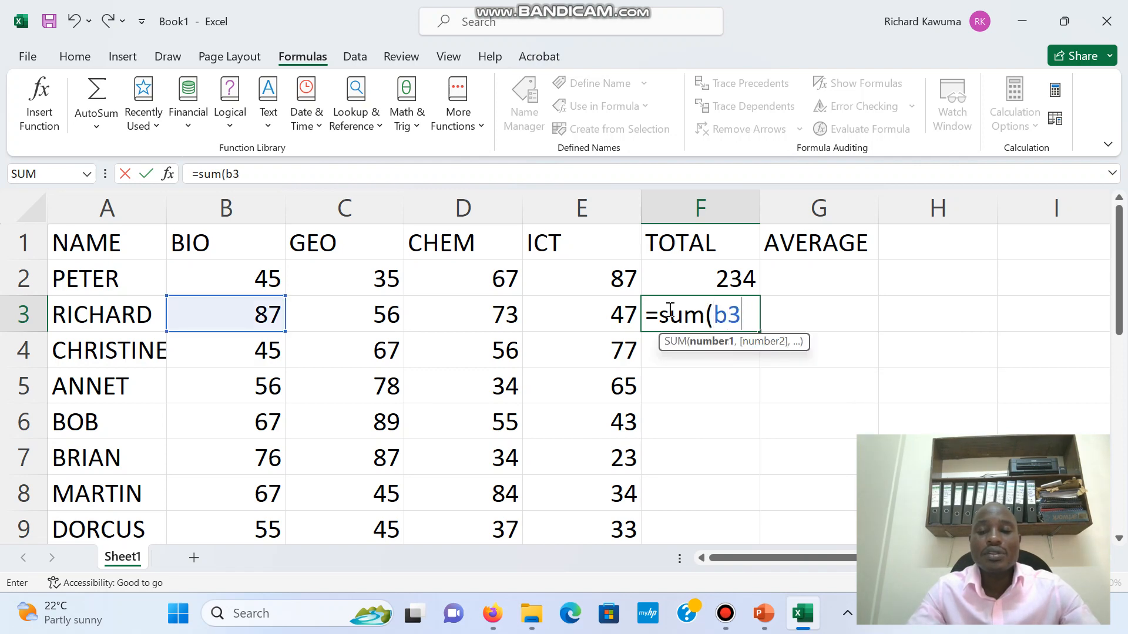
pyautogui.write(':e3')
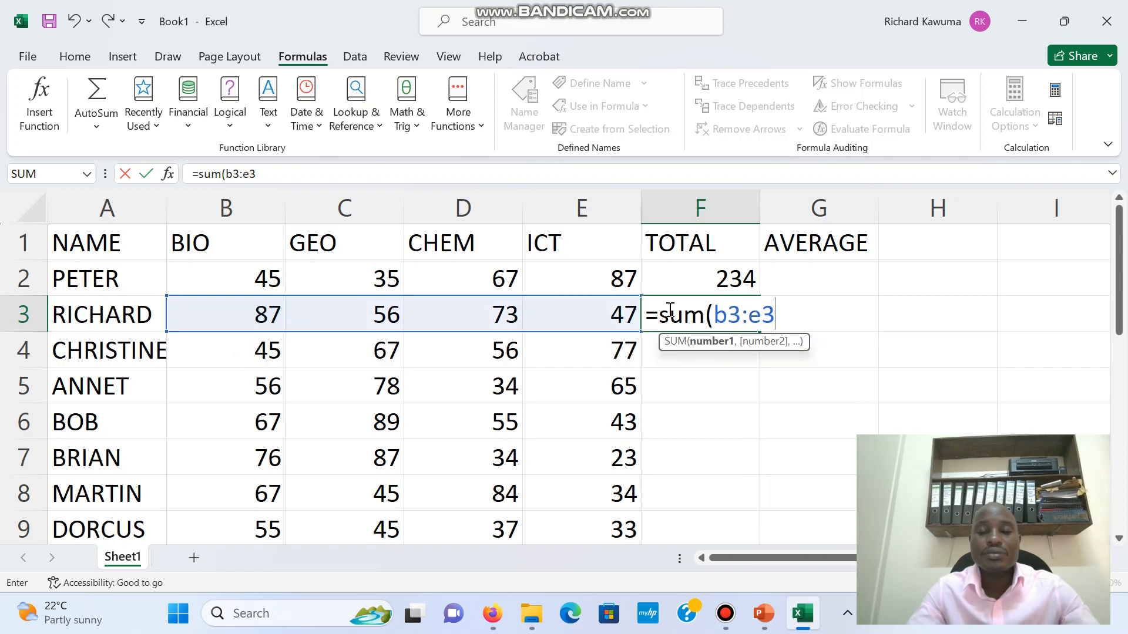
pyautogui.write(')')
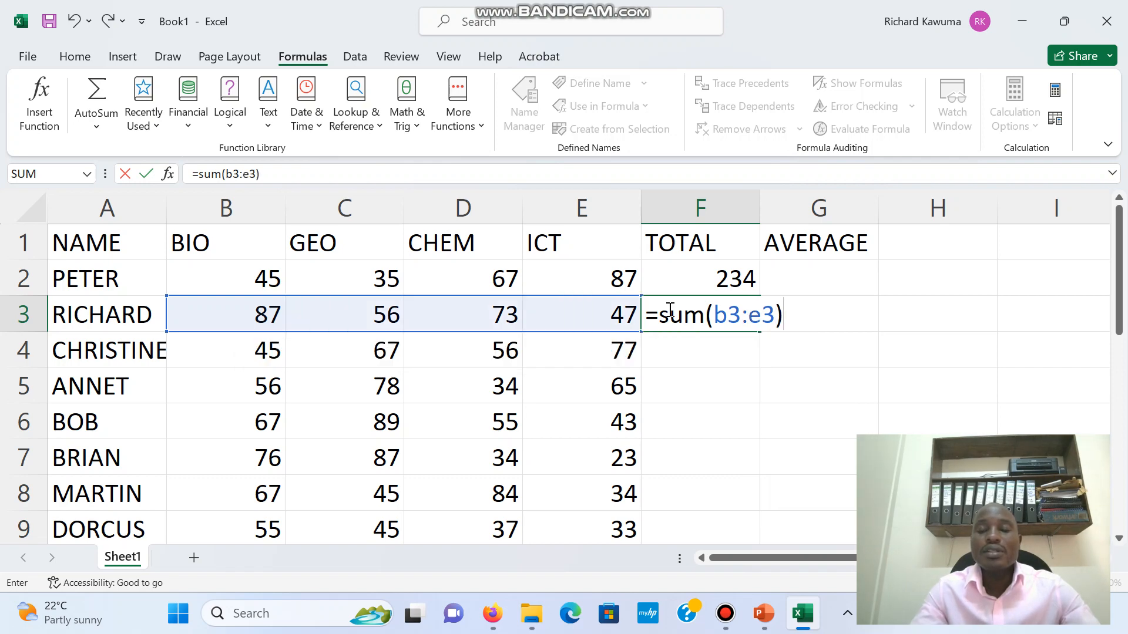
pyautogui.press('Return')
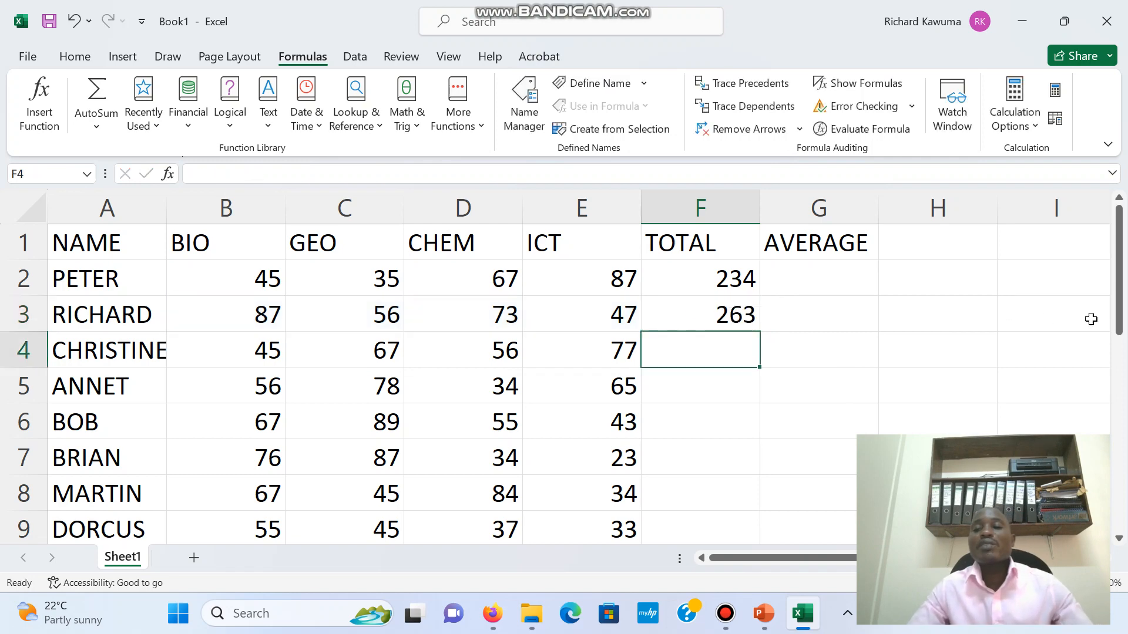
# Step: Clear the SUM formula from cell F3
pyautogui.moveTo(1119, 322); pyautogui.dragTo(1126, 277)
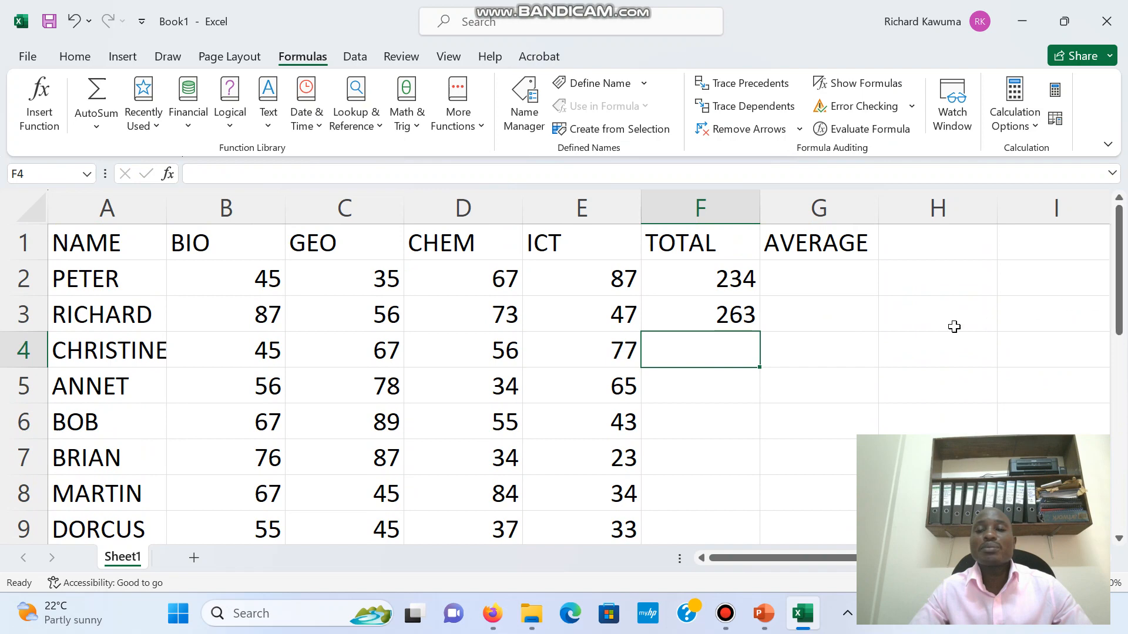
pyautogui.click(735, 320)
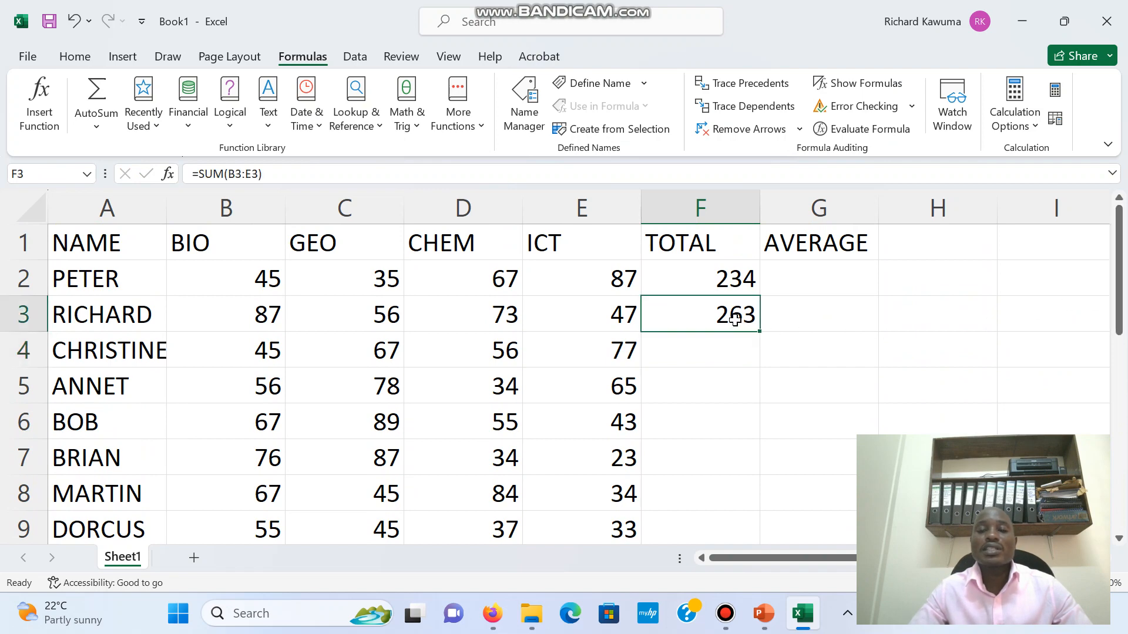
pyautogui.press('Delete')
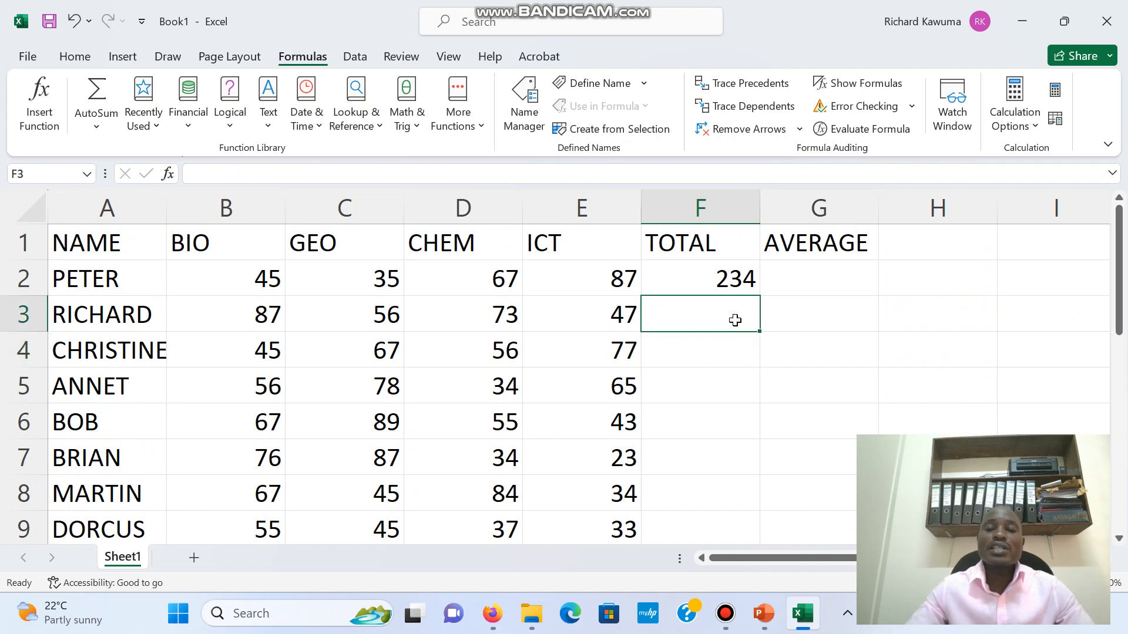
# Step: Try filling the SUM formula from F2 down to F9, and undo the fill
pyautogui.click(737, 286)
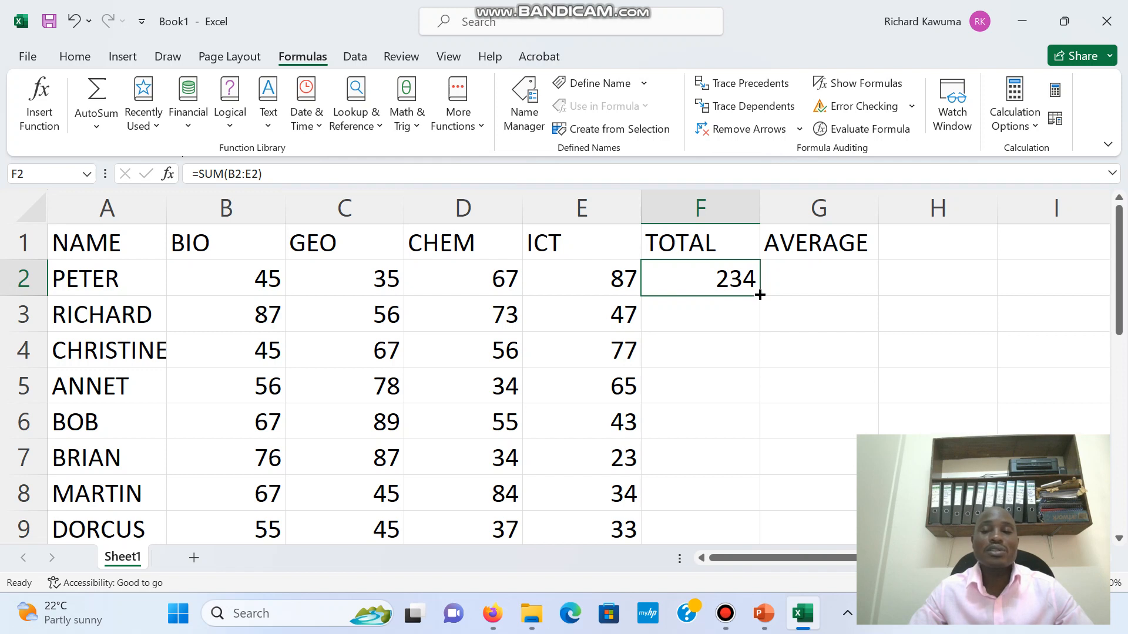
pyautogui.moveTo(761, 295); pyautogui.dragTo(741, 473)
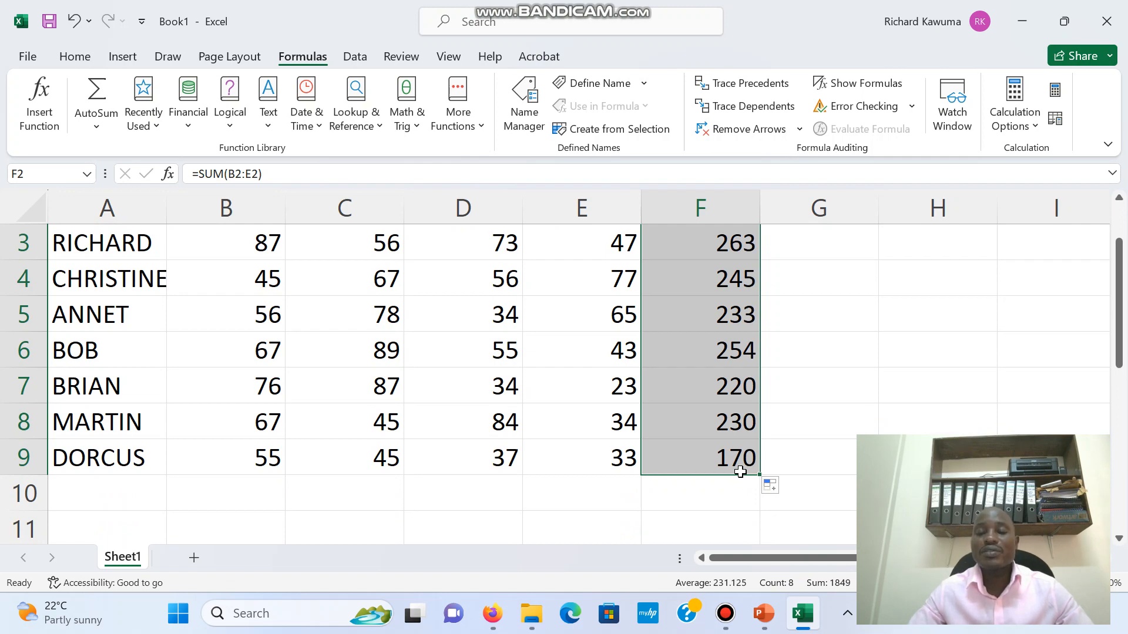
pyautogui.press('Up')
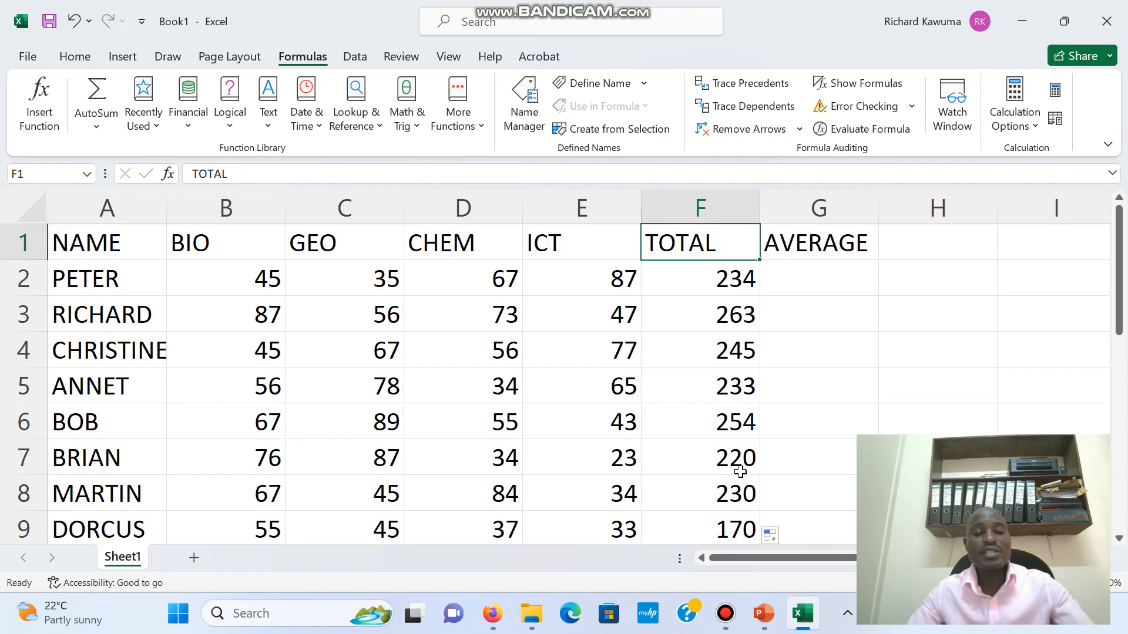
pyautogui.hotkey('ctrl', 'z')
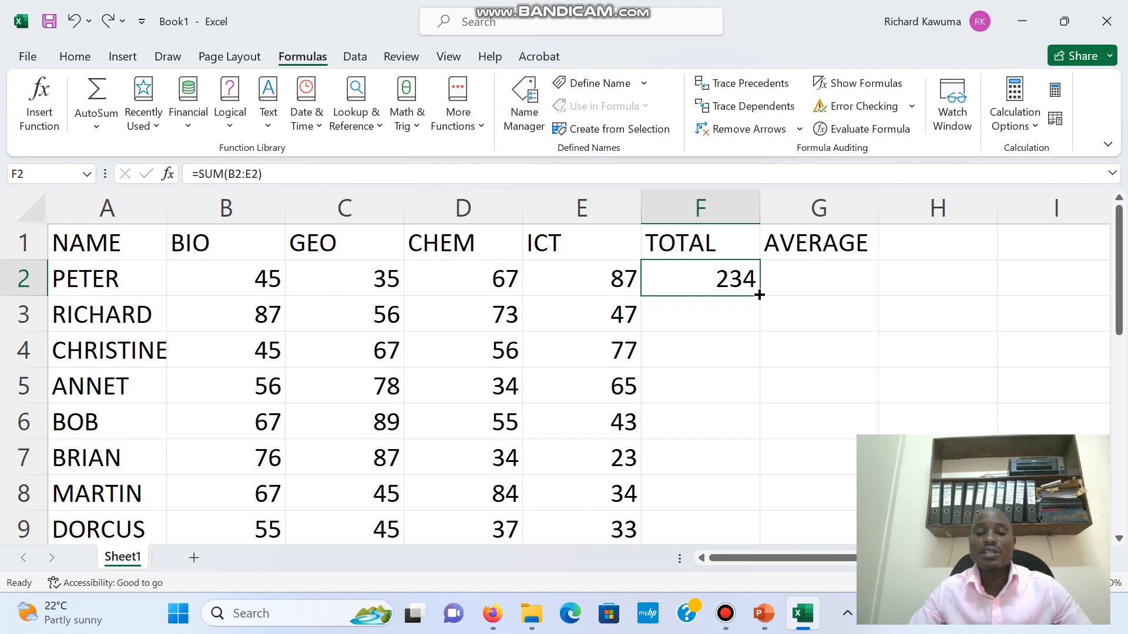
# Step: Auto-fill the SUM formula from F2 down the TOTAL column to F9 and select F5 to check its formula
pyautogui.doubleClick(760, 295)
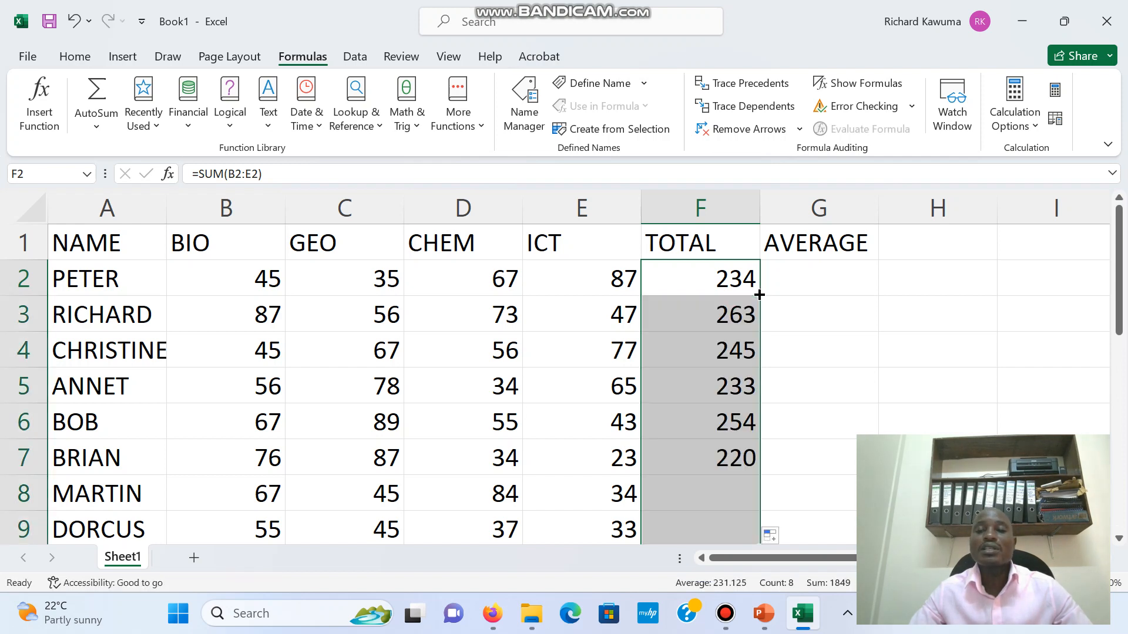
pyautogui.moveTo(1120, 329); pyautogui.dragTo(1121, 315)
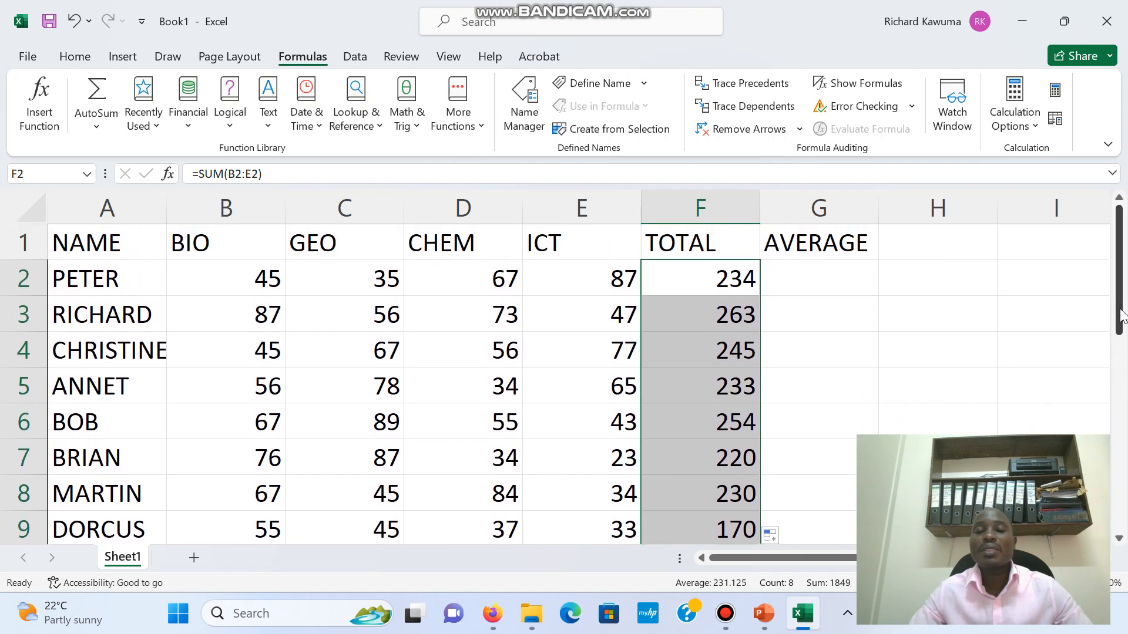
pyautogui.click(739, 381)
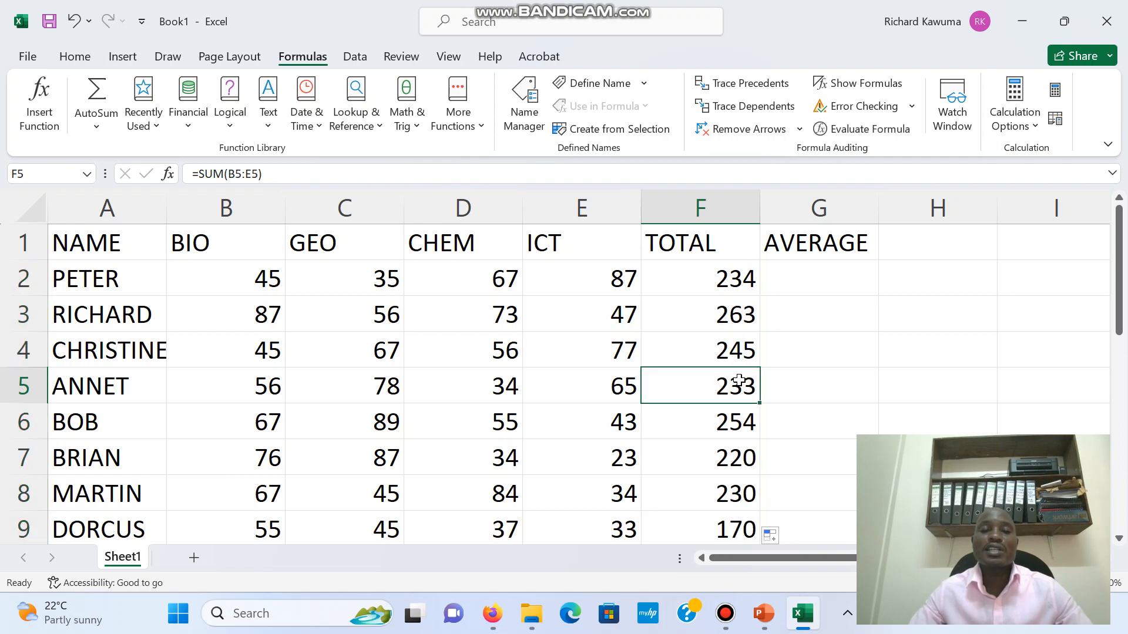
# Step: Check the SUM formulas in cells F2 through F6 of the TOTAL column
pyautogui.click(739, 290)
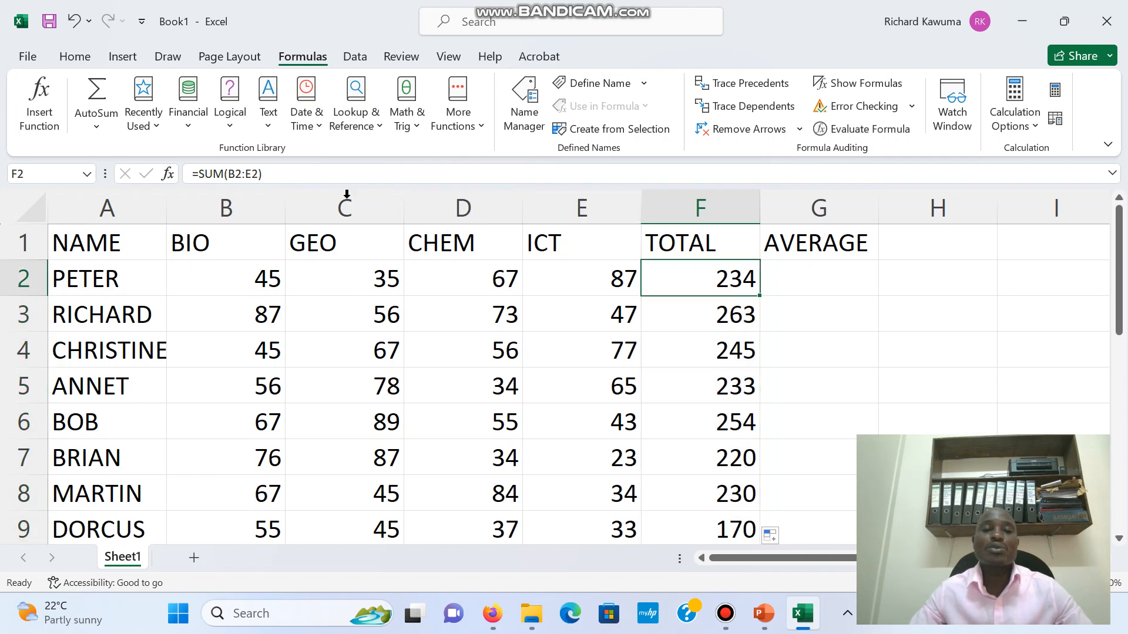
pyautogui.click(665, 317)
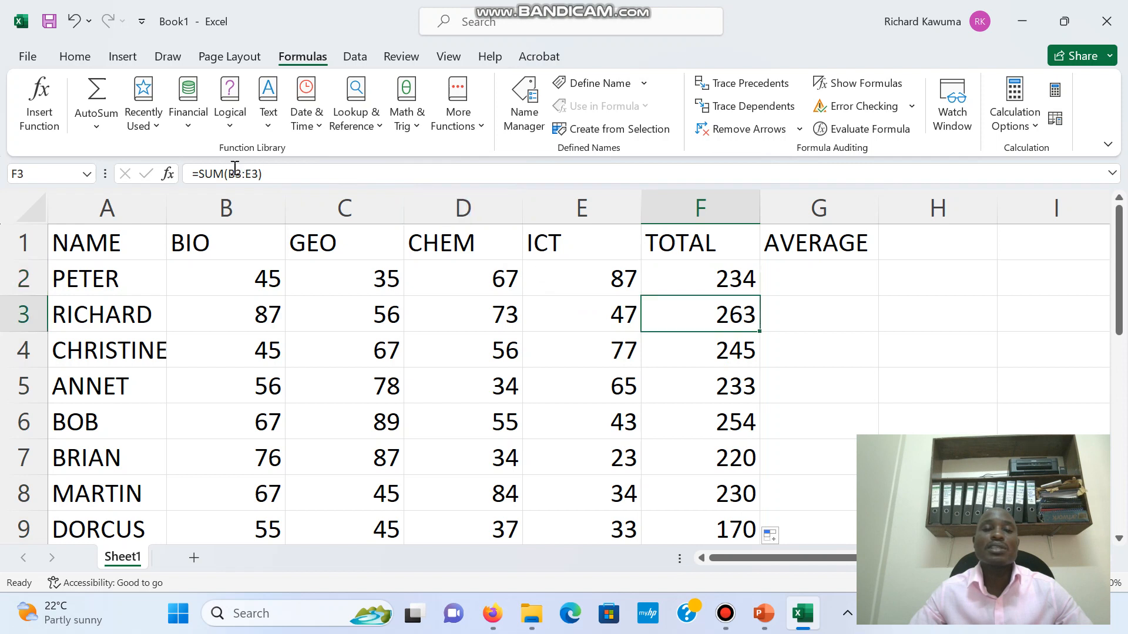
pyautogui.click(661, 358)
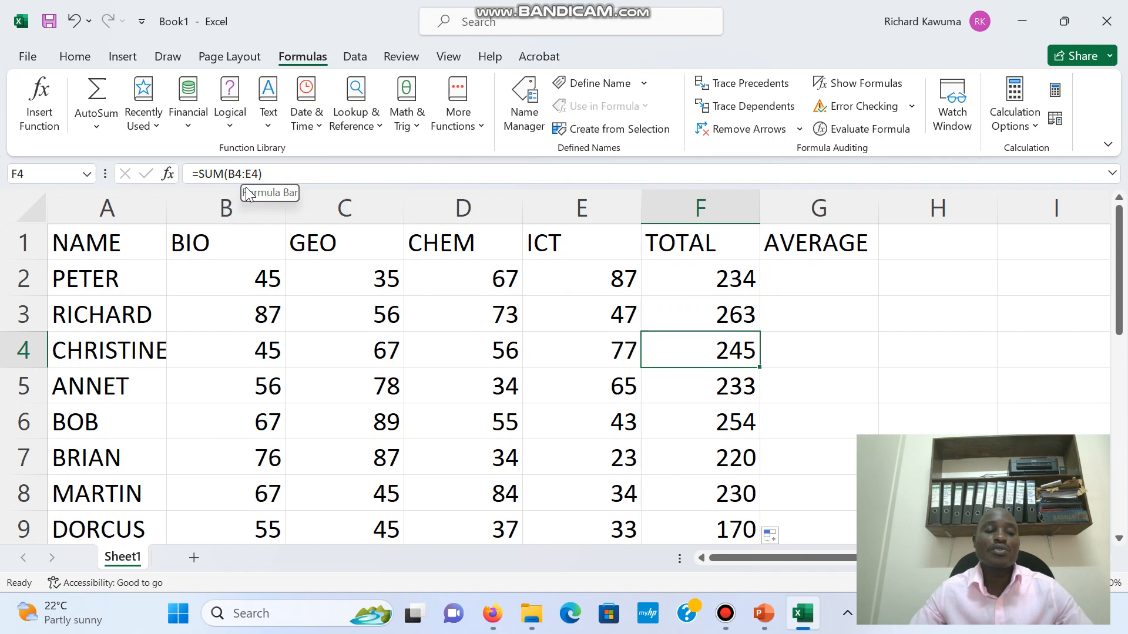
pyautogui.click(661, 385)
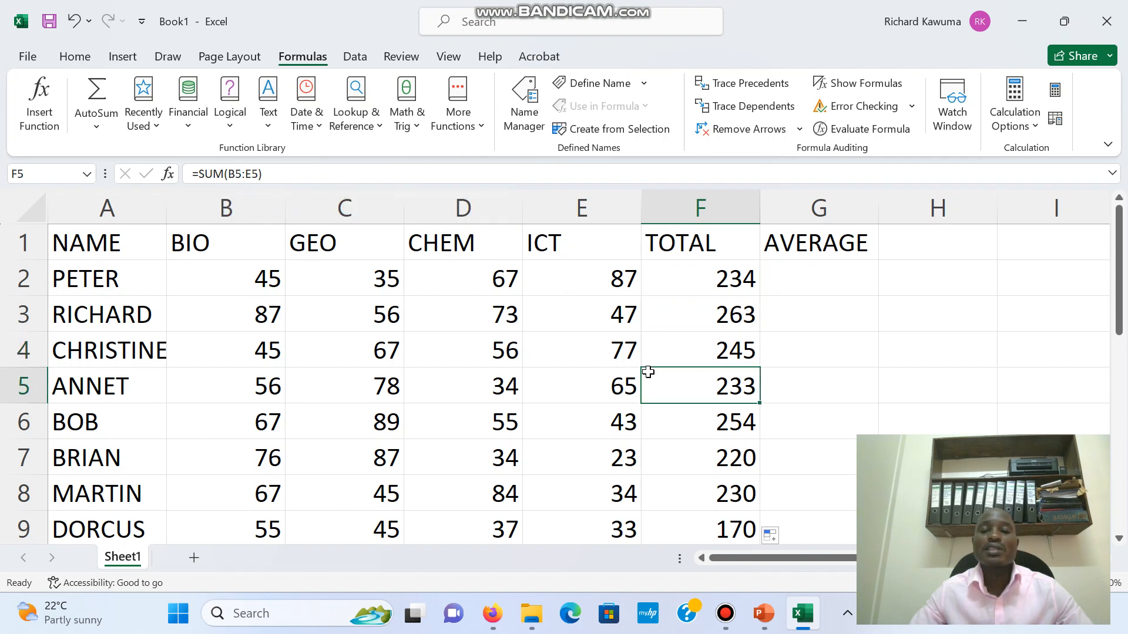
pyautogui.click(720, 424)
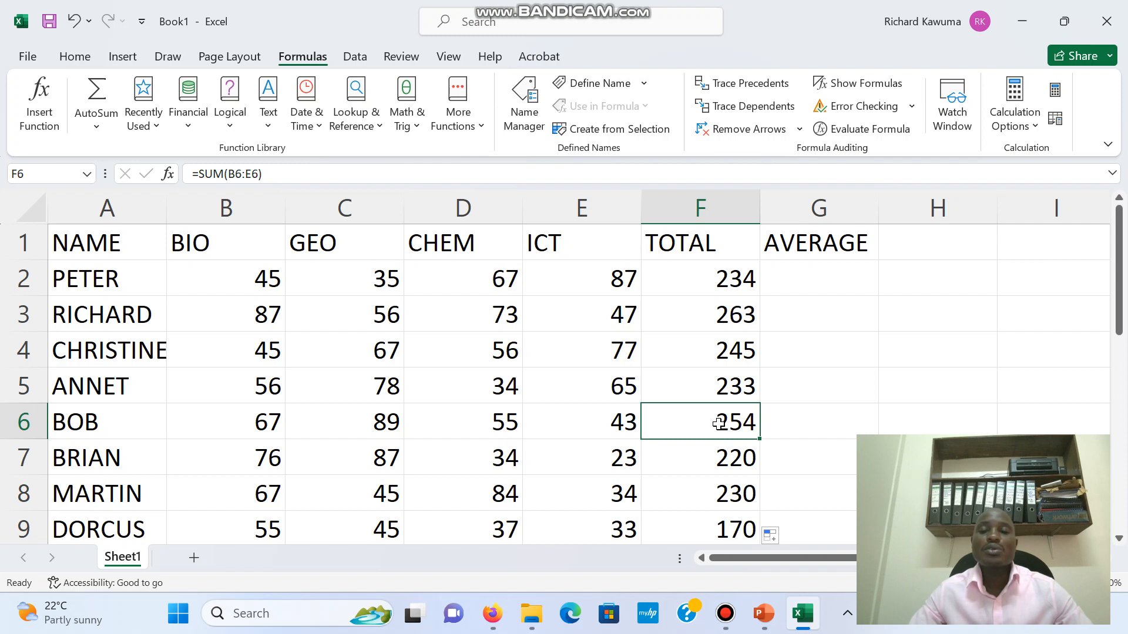
# Step: Search the function list for "average" and insert the AVERAGE function in cell G2
pyautogui.click(812, 290)
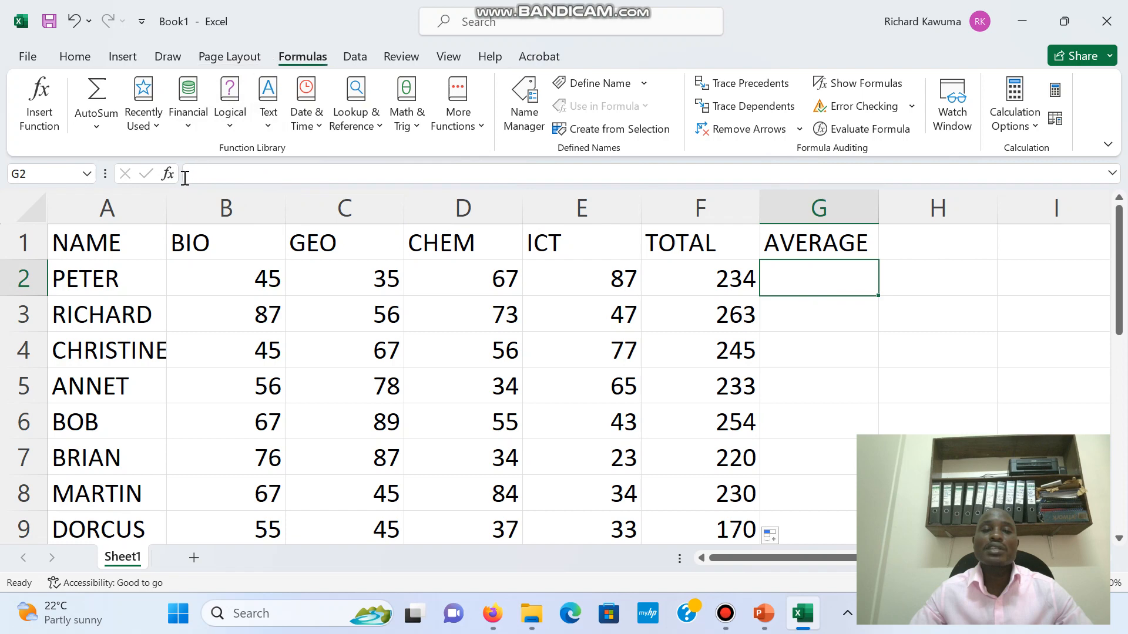
pyautogui.click(76, 56)
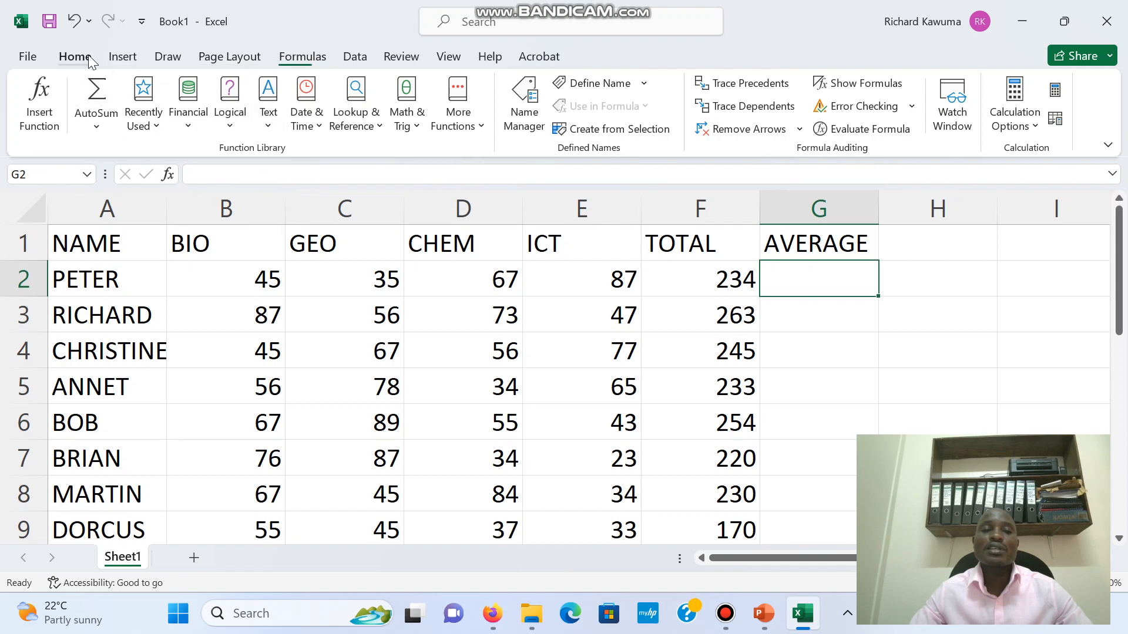
pyautogui.click(168, 177)
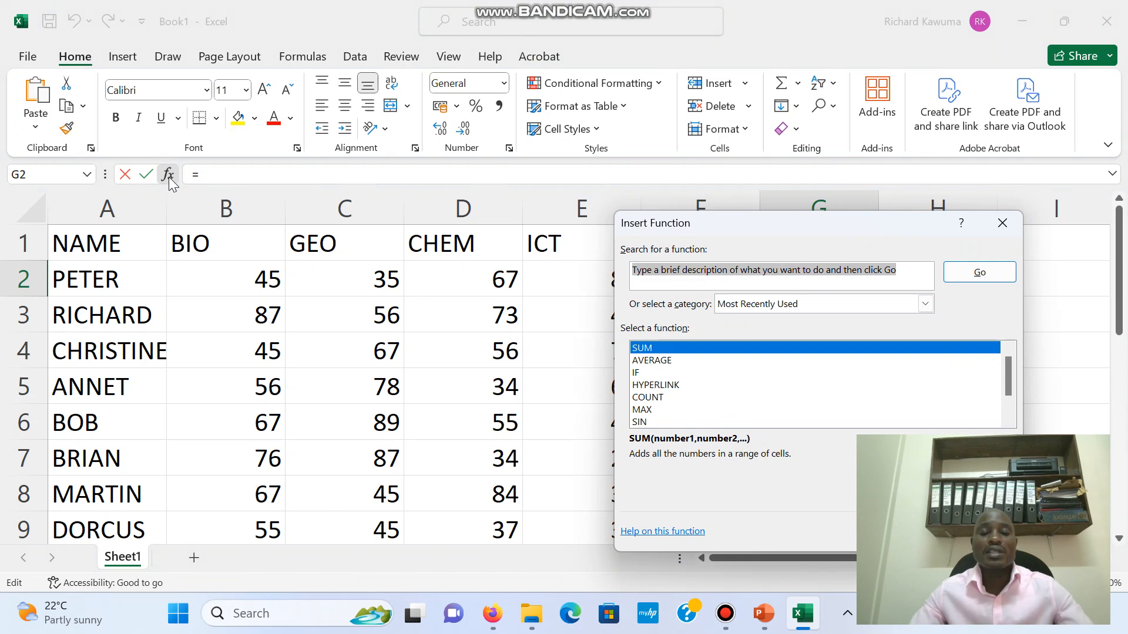
pyautogui.write('avera')
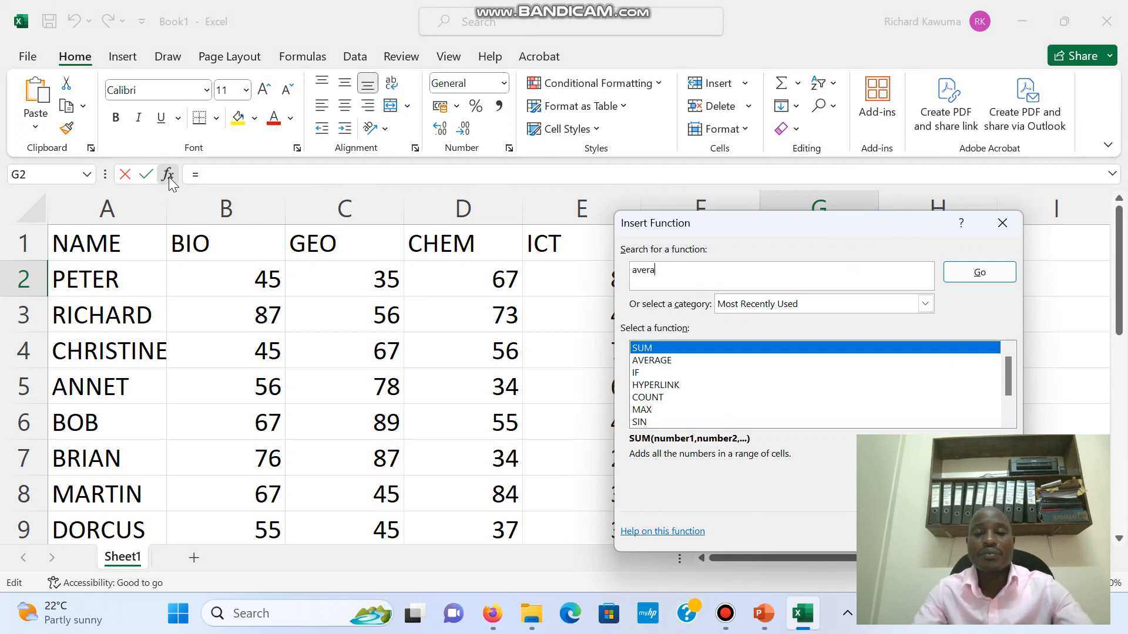
pyautogui.write('ge')
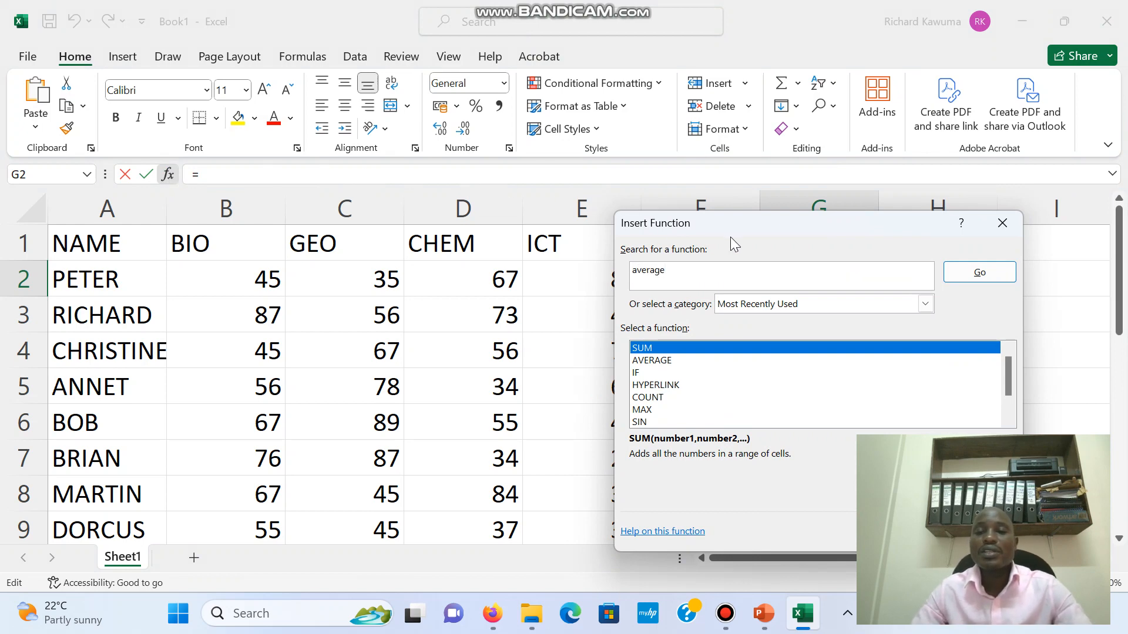
pyautogui.click(982, 274)
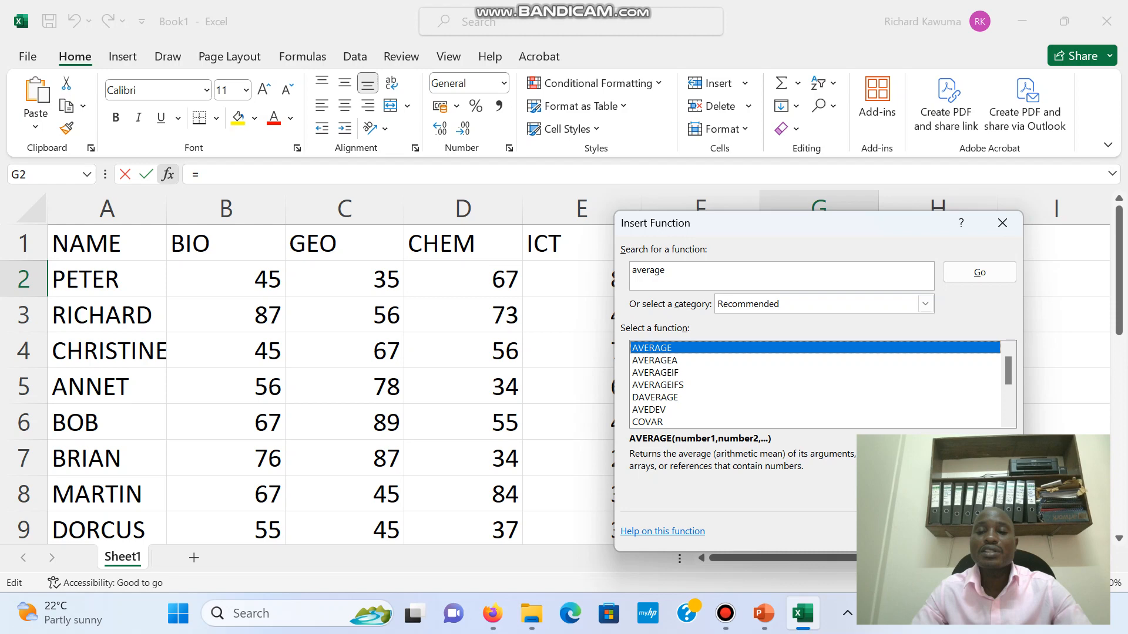
pyautogui.press('Return')
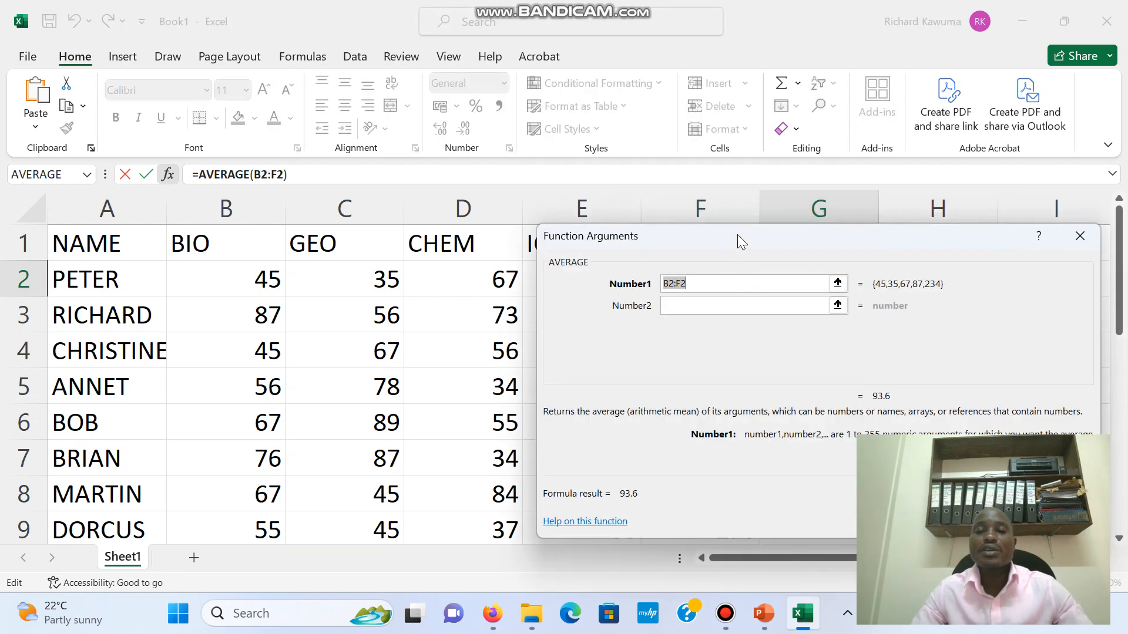
# Step: Set the AVERAGE function's first argument to the marks range B2:E2 and apply it to cell G2
pyautogui.moveTo(738, 234); pyautogui.dragTo(751, 371)
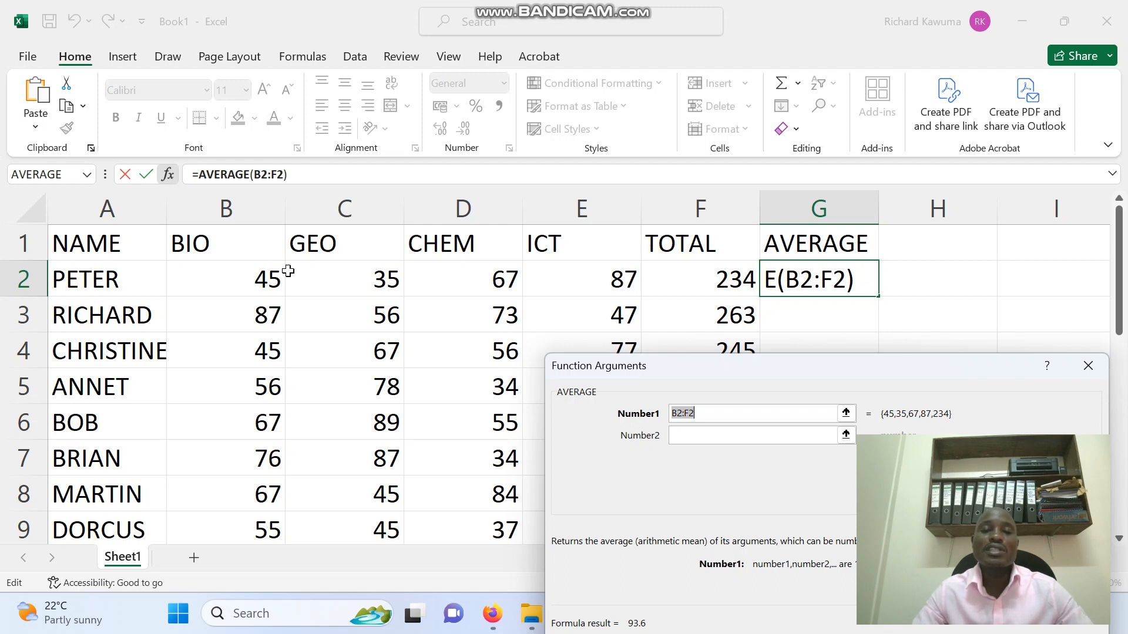
pyautogui.moveTo(214, 280); pyautogui.dragTo(584, 275)
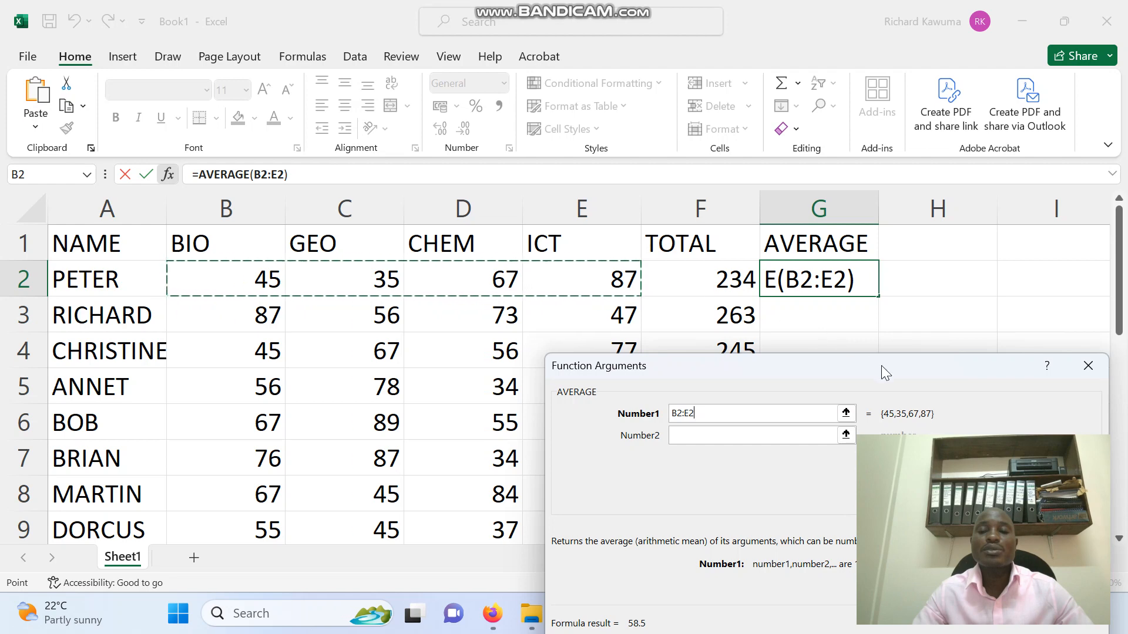
pyautogui.moveTo(881, 362); pyautogui.dragTo(847, 246)
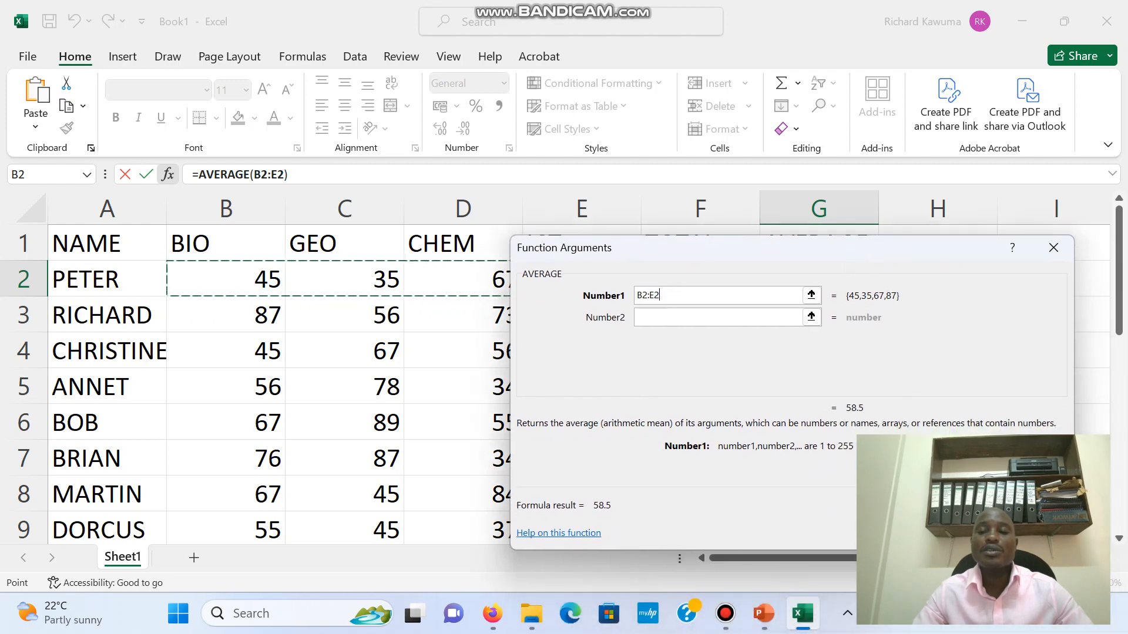
pyautogui.press('Return')
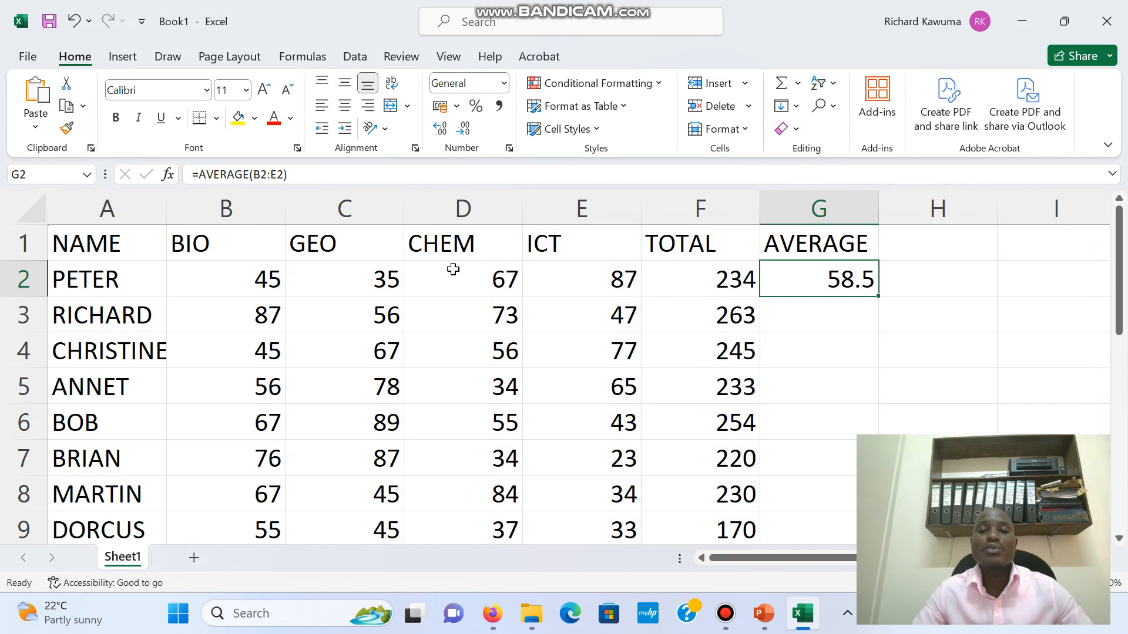
# Step: Auto-fill the AVERAGE formula from G2 down to G9 and check the copied formulas in G3 through G8
pyautogui.doubleClick(880, 297)
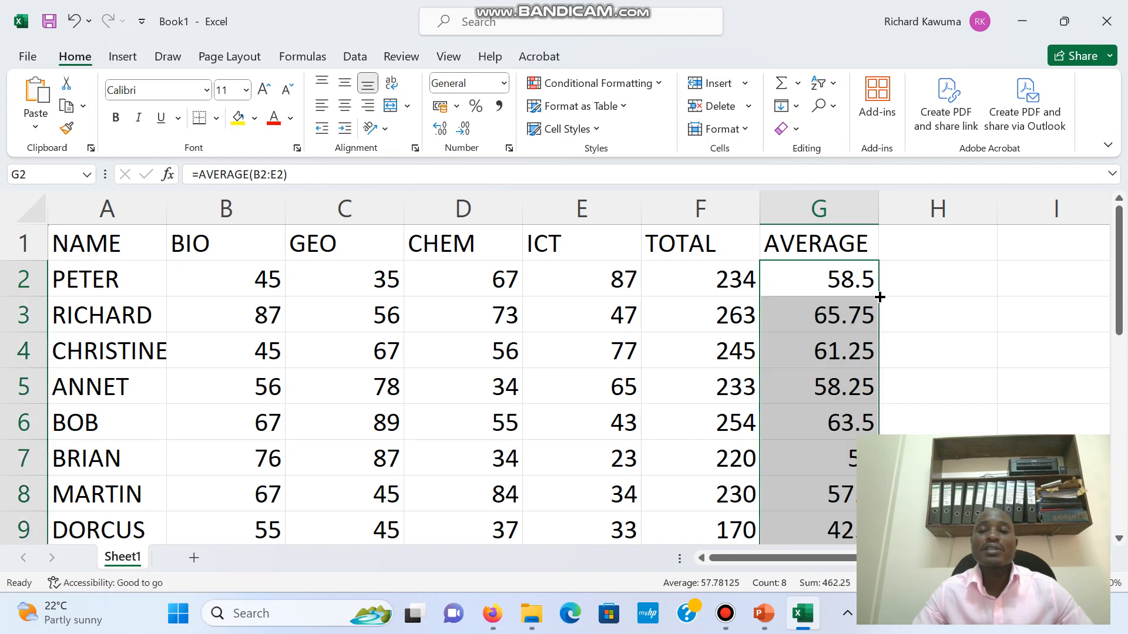
pyautogui.click(855, 312)
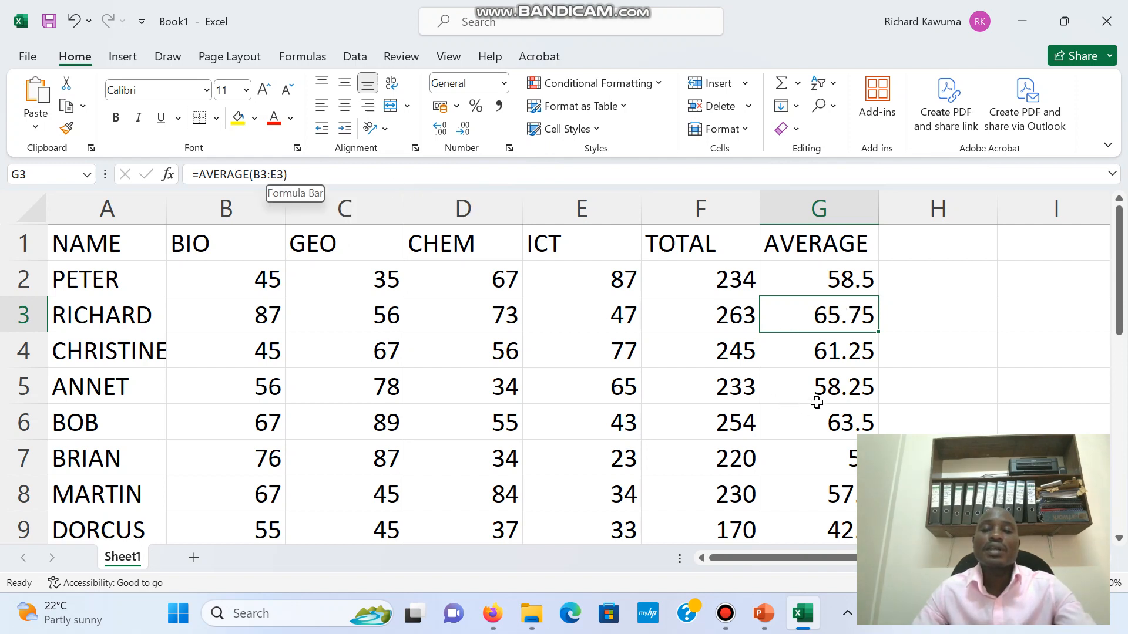
pyautogui.click(827, 354)
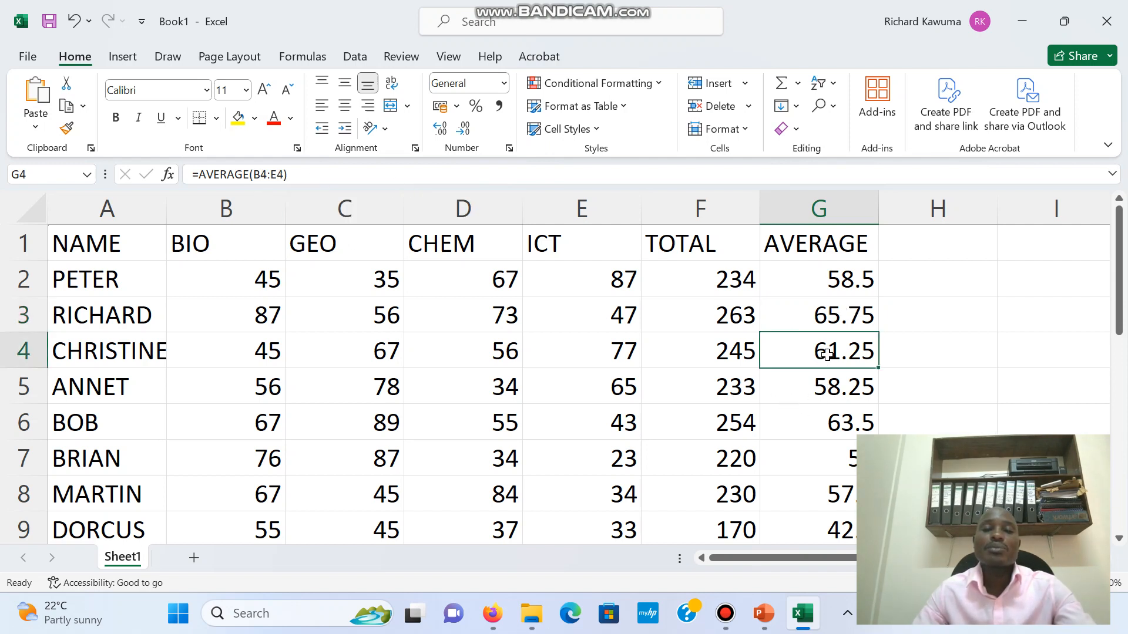
pyautogui.click(831, 390)
pyautogui.click(831, 423)
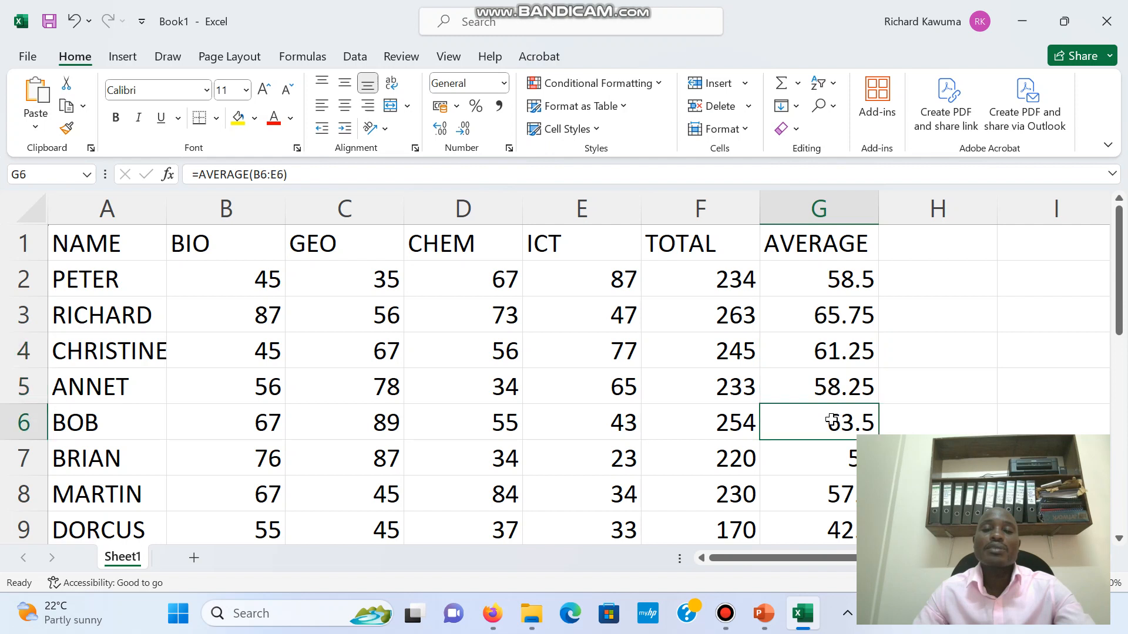
pyautogui.click(831, 457)
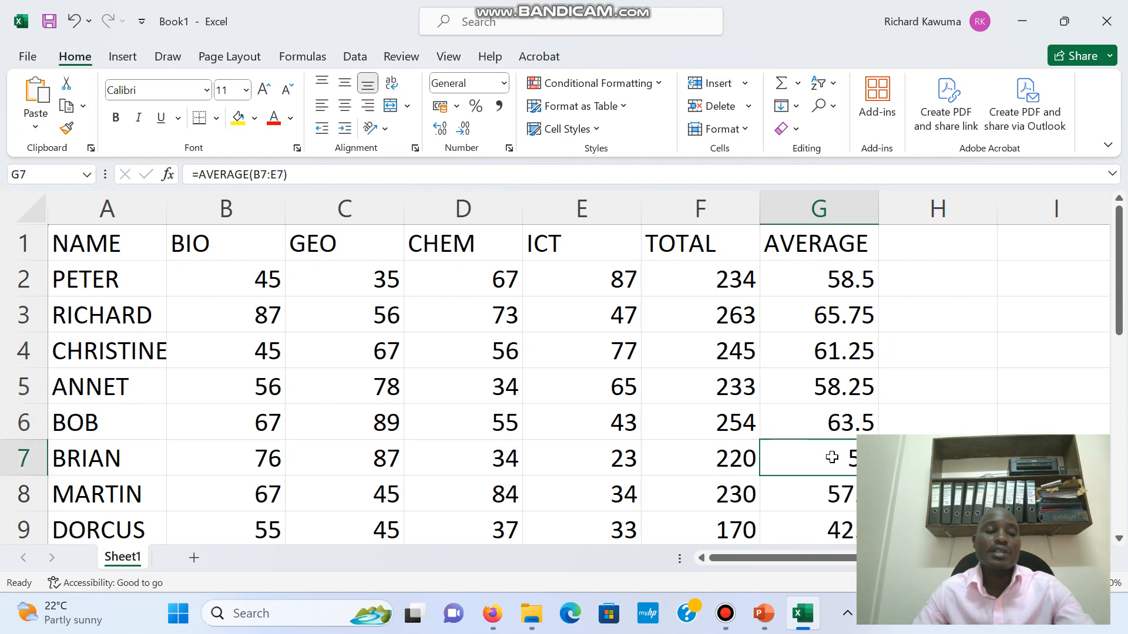
pyautogui.click(835, 494)
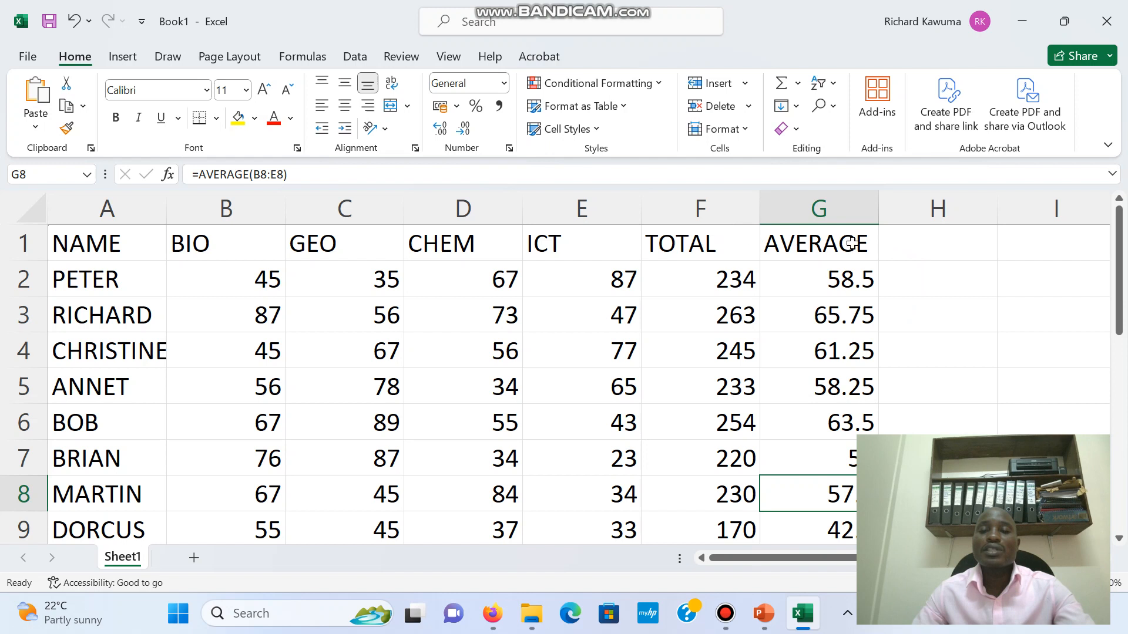
# Step: Enter the column heading HIGEST SCORE in cell H1
pyautogui.click(927, 245)
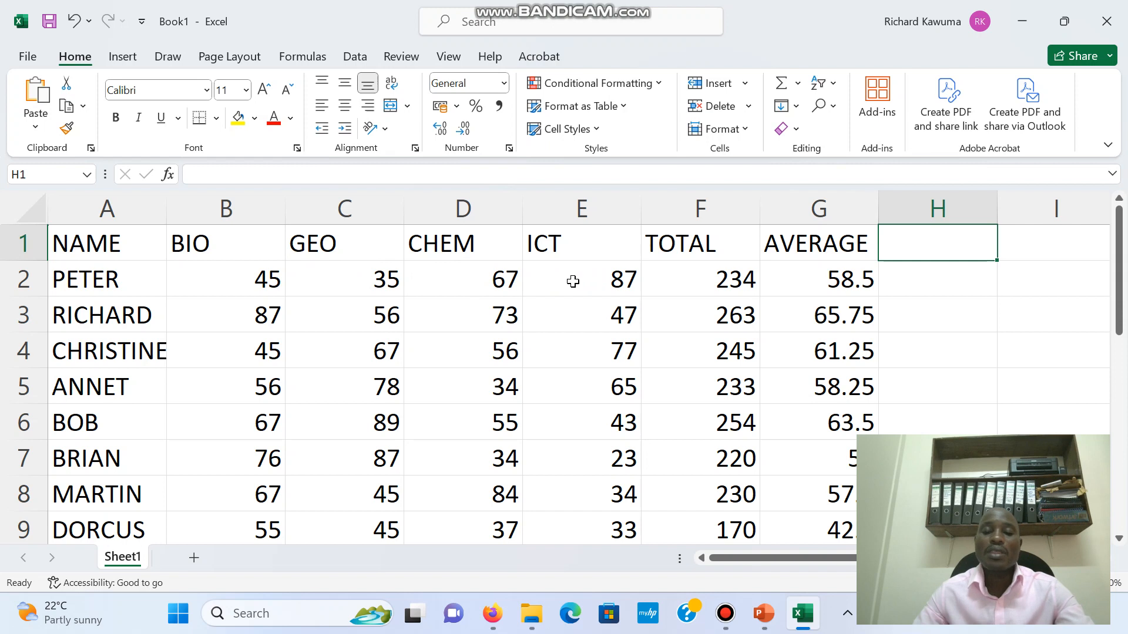
pyautogui.write('hi')
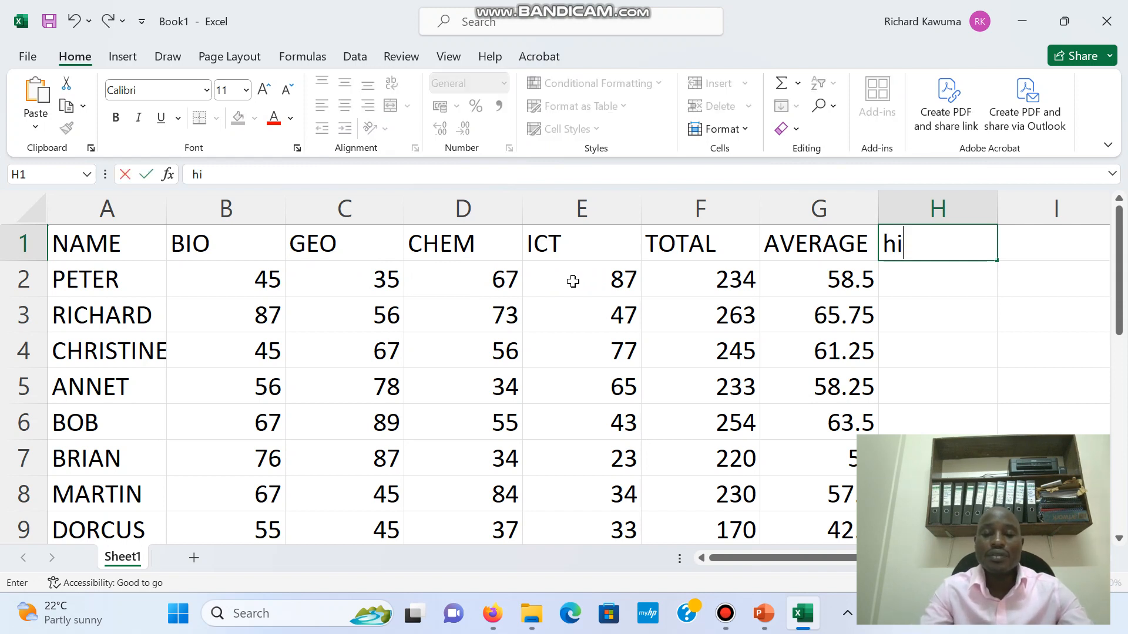
pyautogui.press('BackSpace')
pyautogui.press('BackSpace')
pyautogui.write('HI')
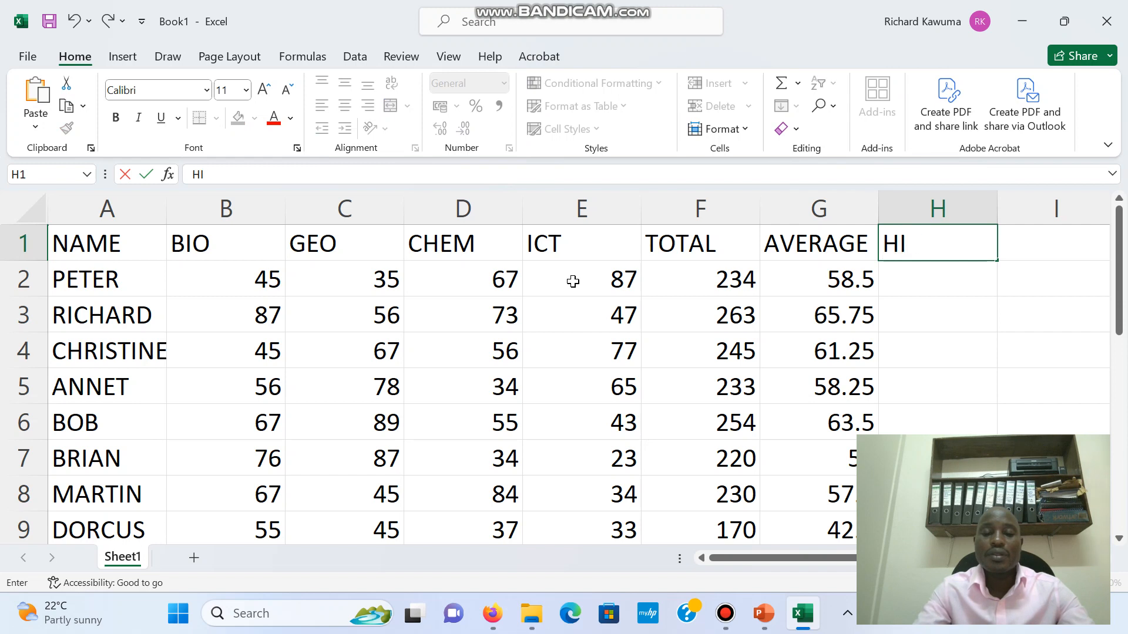
pyautogui.write('GEST SC')
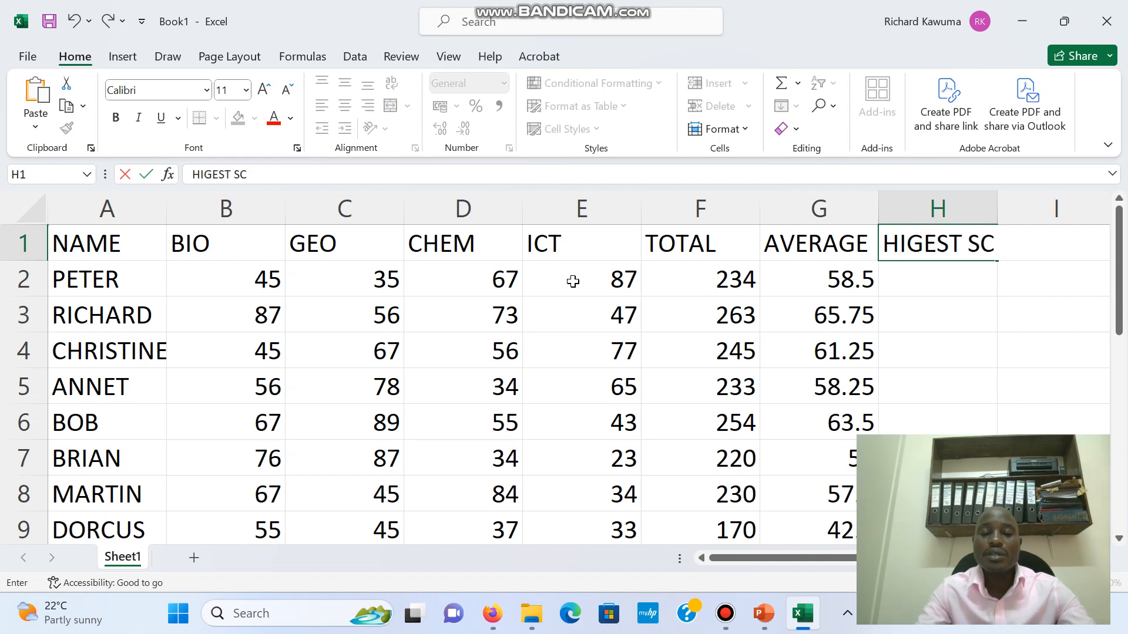
pyautogui.write('ORE')
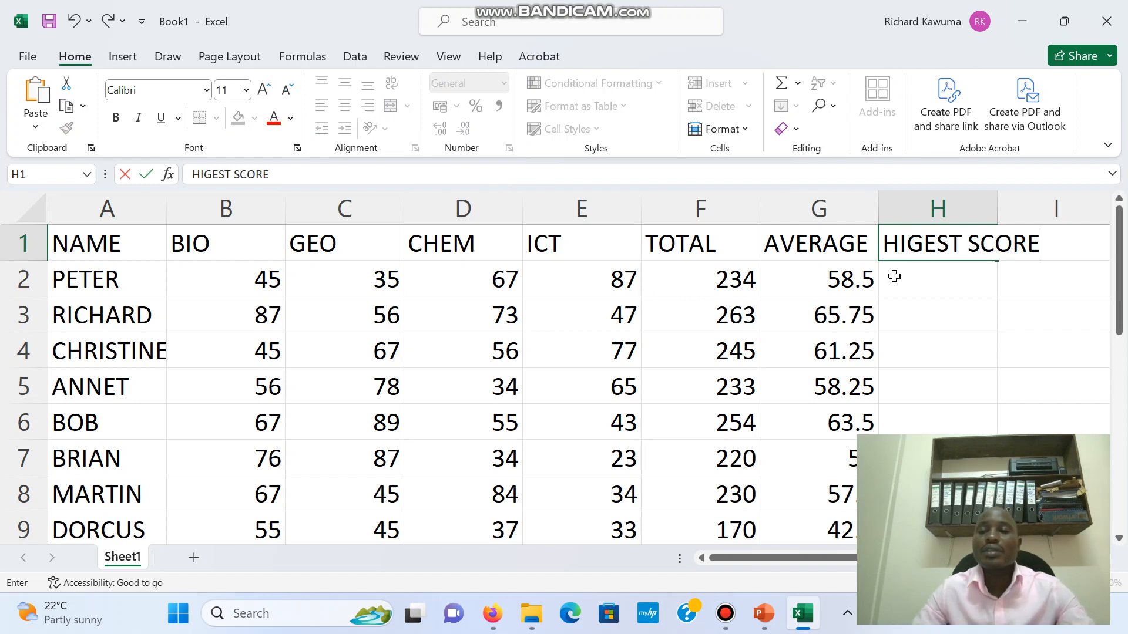
pyautogui.press('Return')
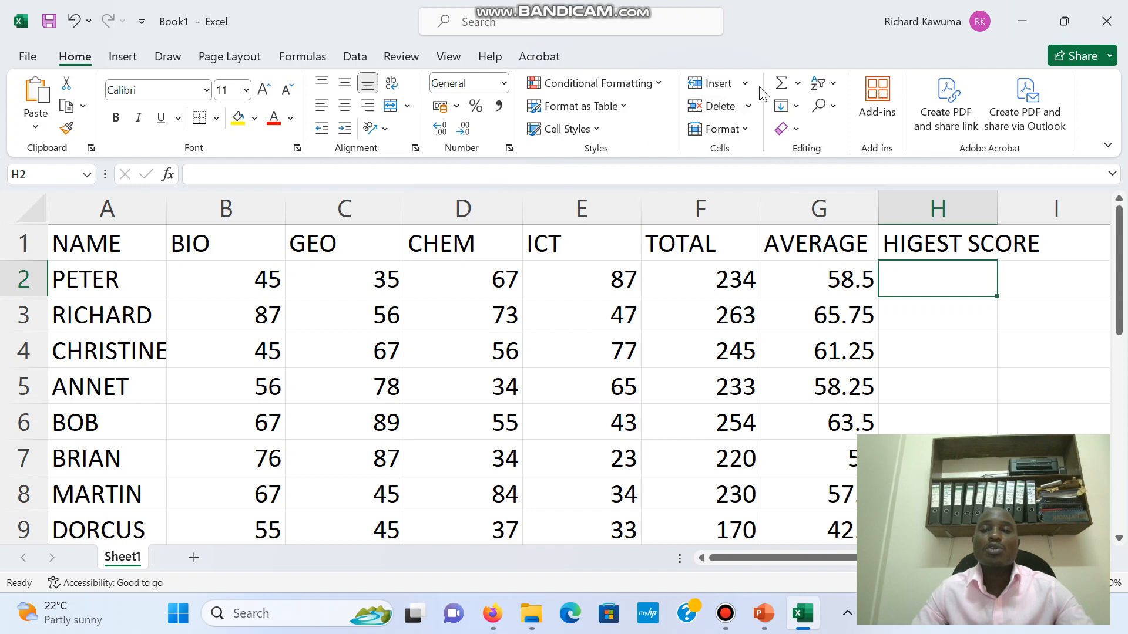
# Step: Enter the formula =MAX(B2:E2) in cell H2 and auto-fill it down the column to H9
pyautogui.click(799, 84)
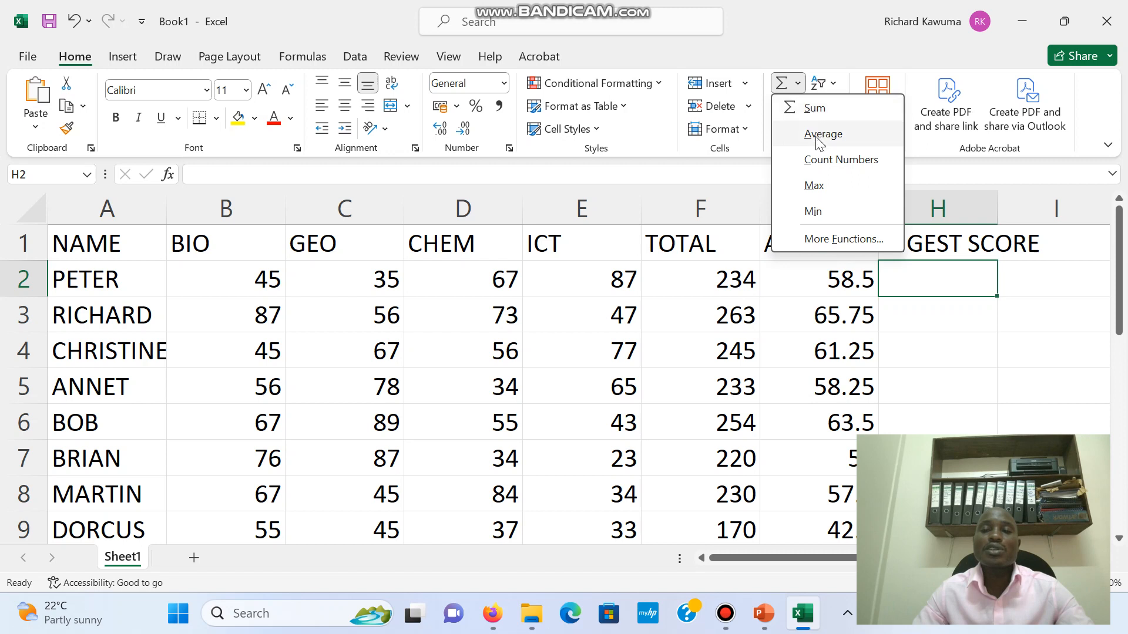
pyautogui.click(815, 186)
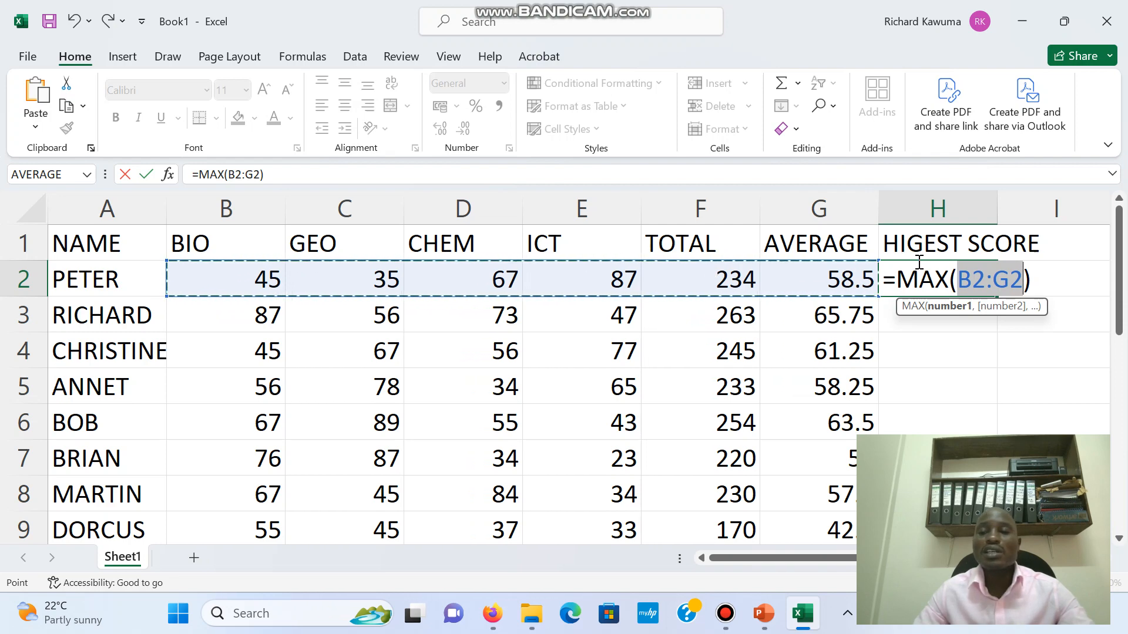
pyautogui.click(996, 276)
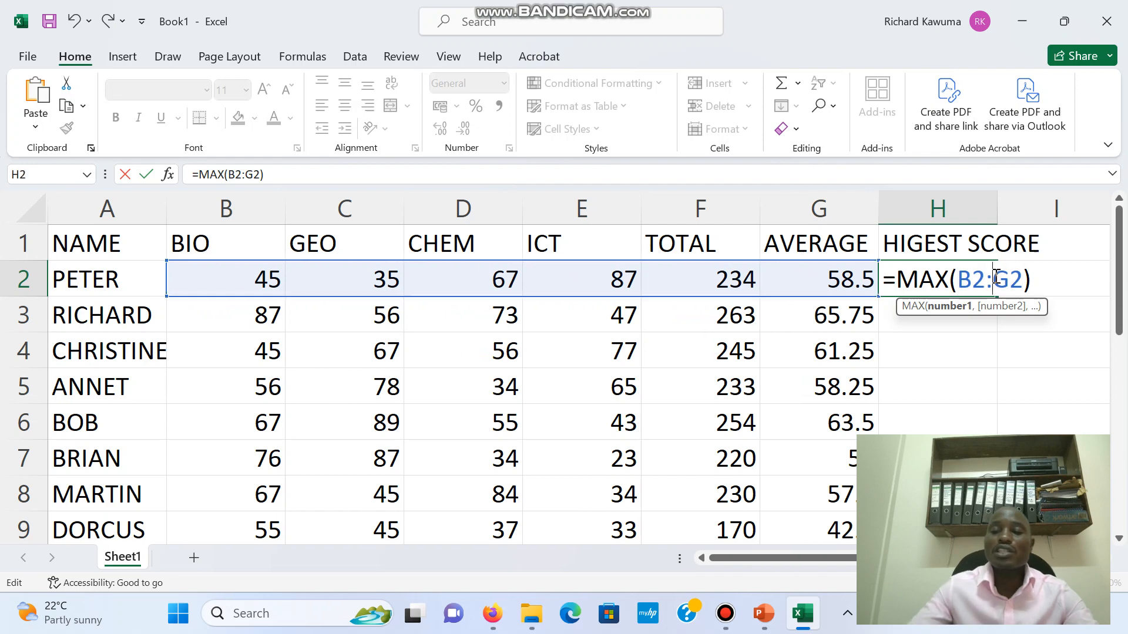
pyautogui.press('Delete')
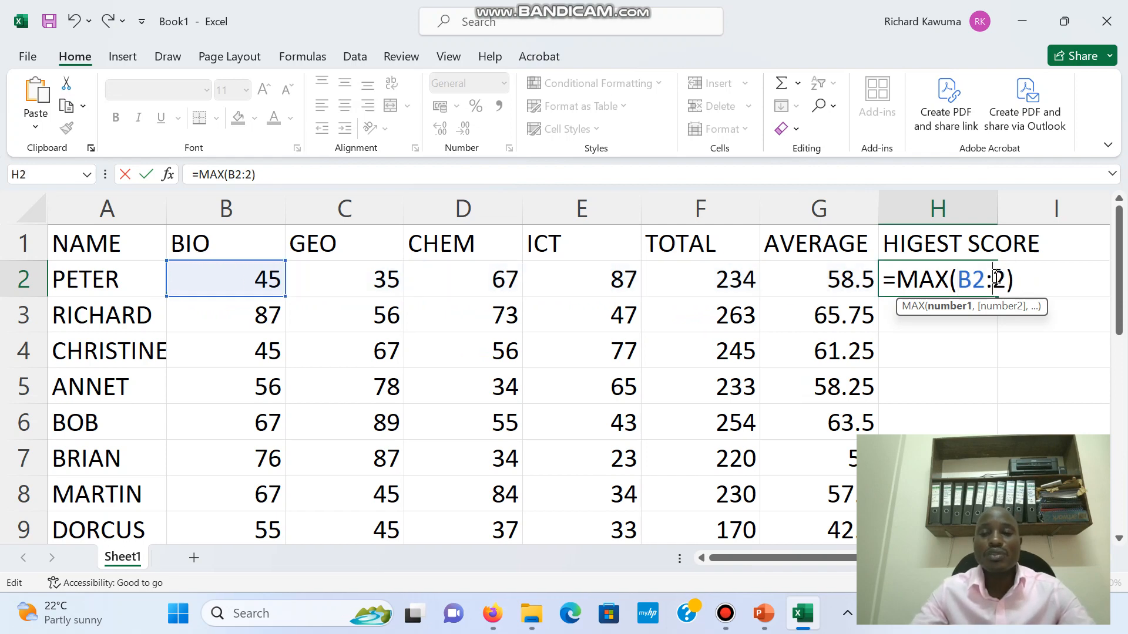
pyautogui.write('E')
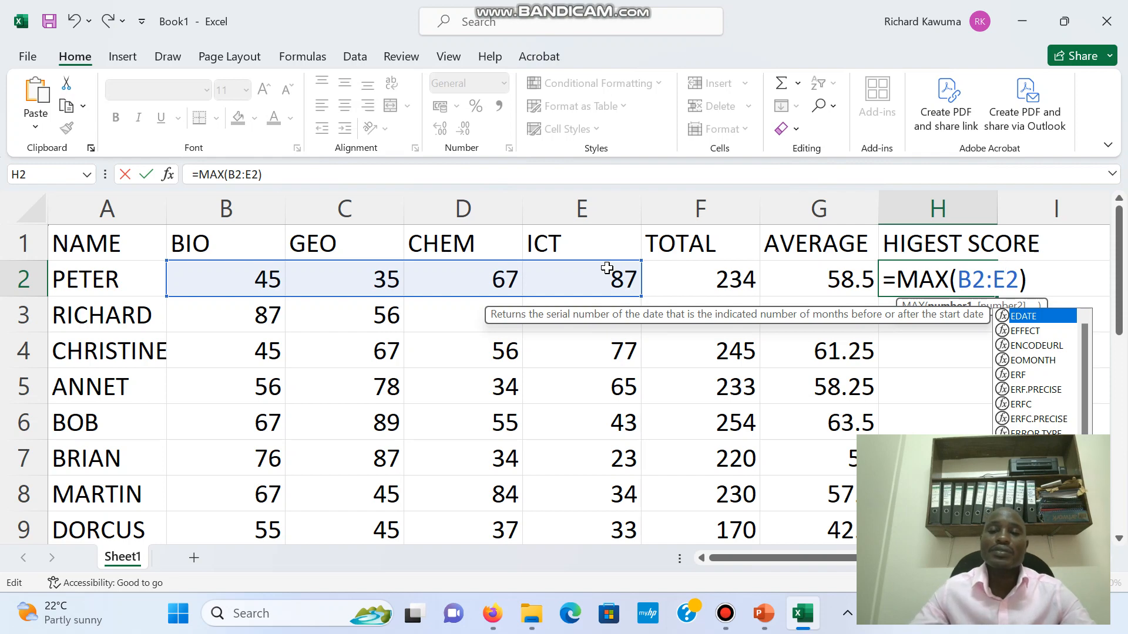
pyautogui.press('Return')
pyautogui.click(913, 278)
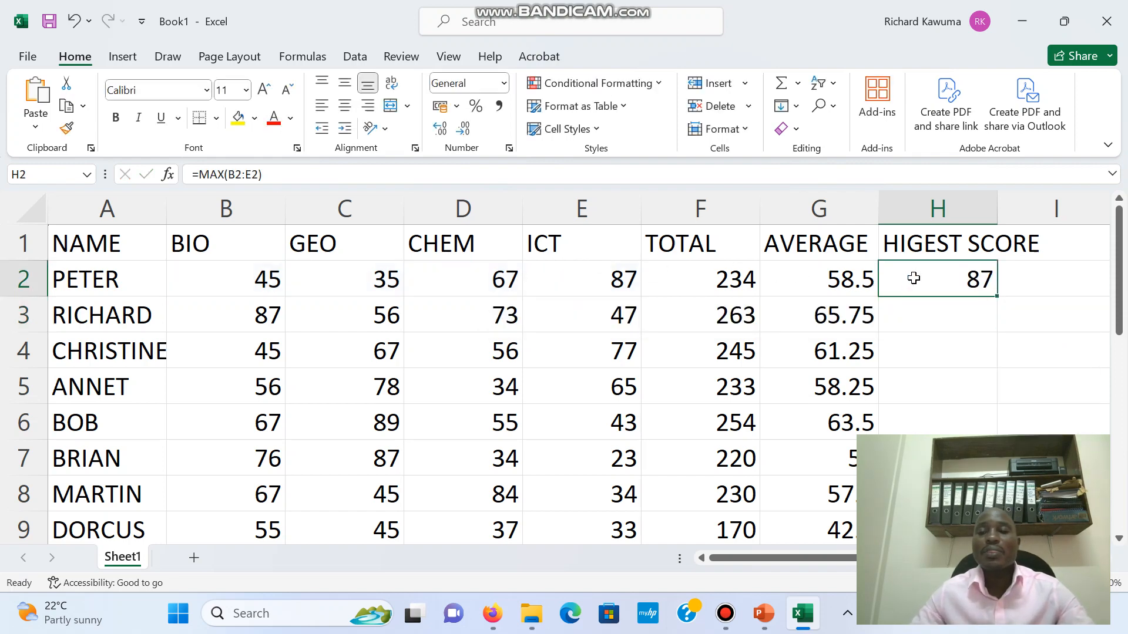
pyautogui.doubleClick(999, 296)
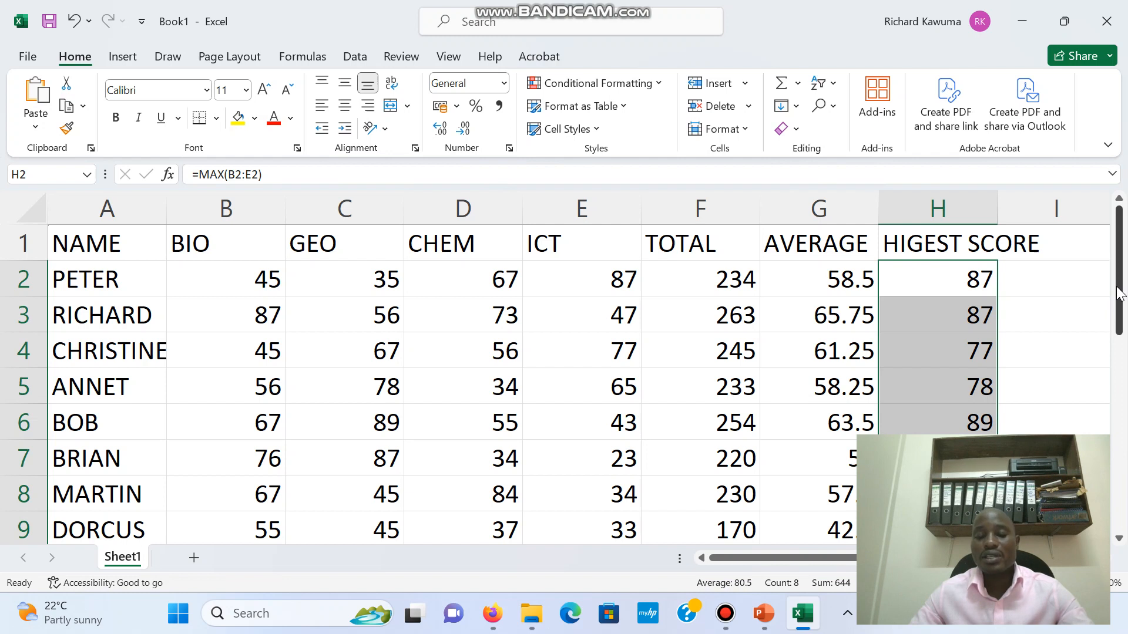
# Step: Enter the column heading LOWEST in cell I1
pyautogui.moveTo(1118, 294)
pyautogui.mouseDown()
pyautogui.moveTo(1119, 338)
pyautogui.moveTo(1119, 284)
pyautogui.mouseUp()
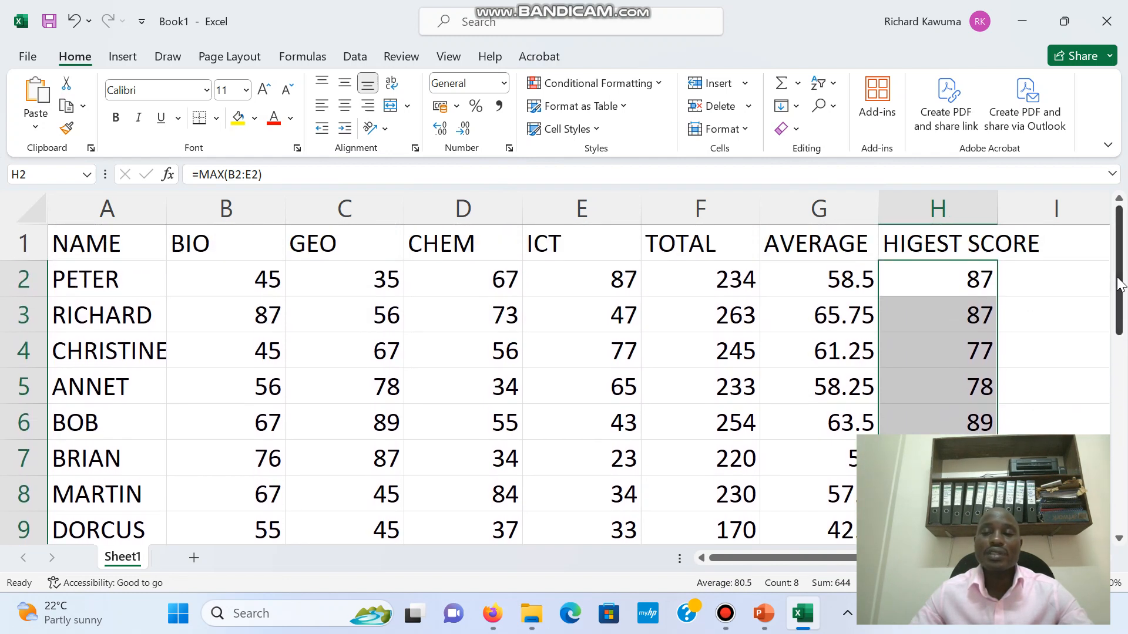
pyautogui.moveTo(905, 558); pyautogui.dragTo(948, 558)
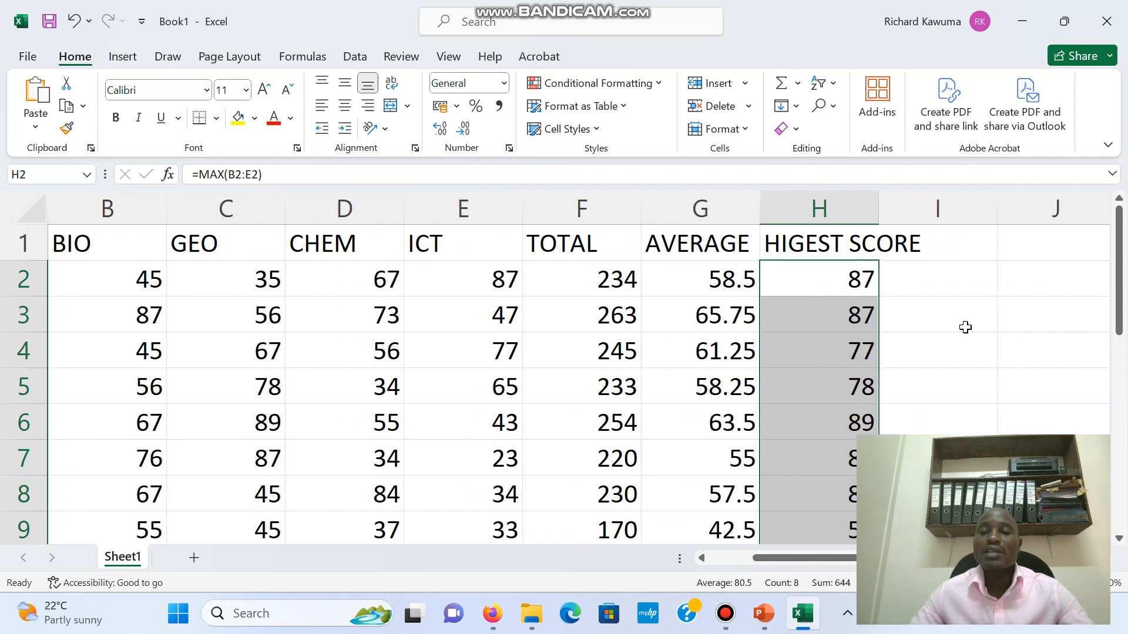
pyautogui.click(937, 249)
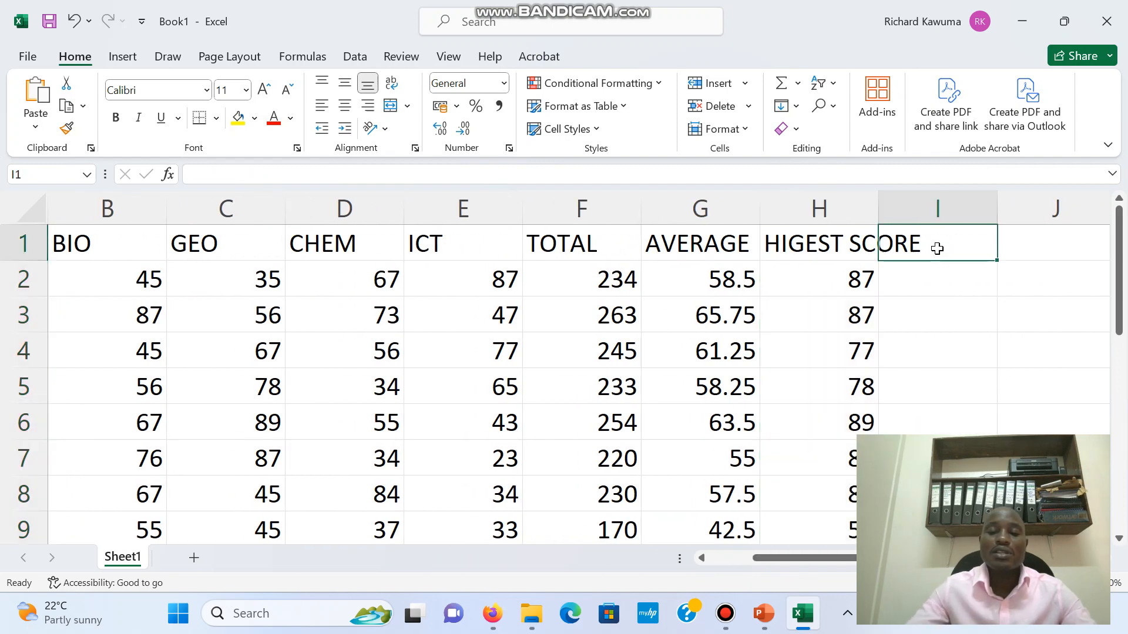
pyautogui.write('LOWEST')
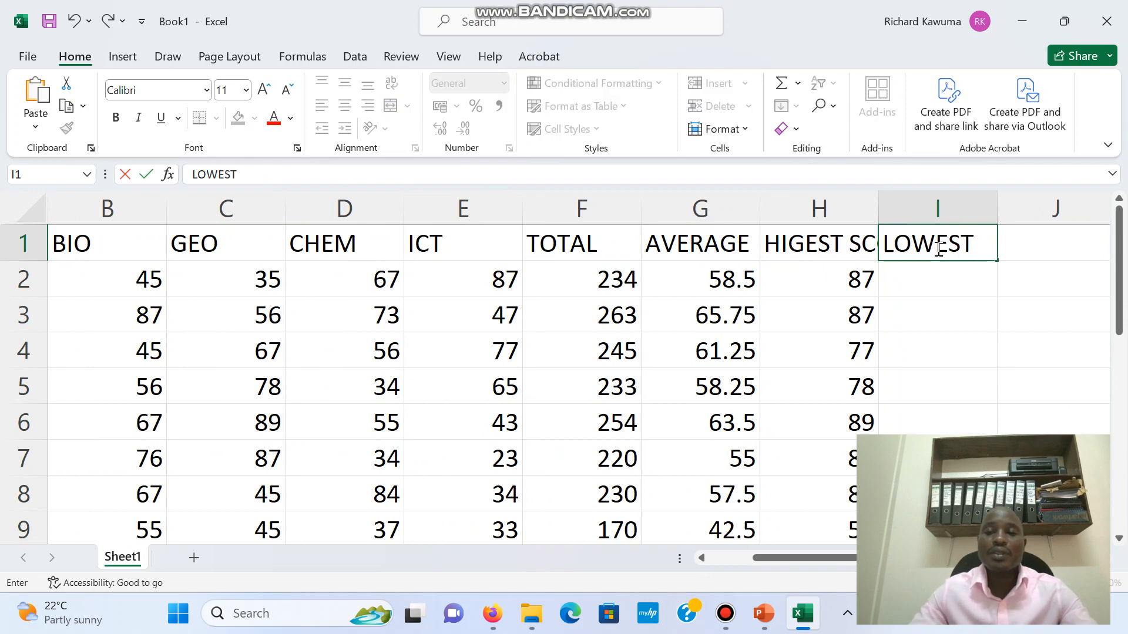
# Step: AutoFit the width of column H to its HIGEST SCORE heading
pyautogui.click(844, 249)
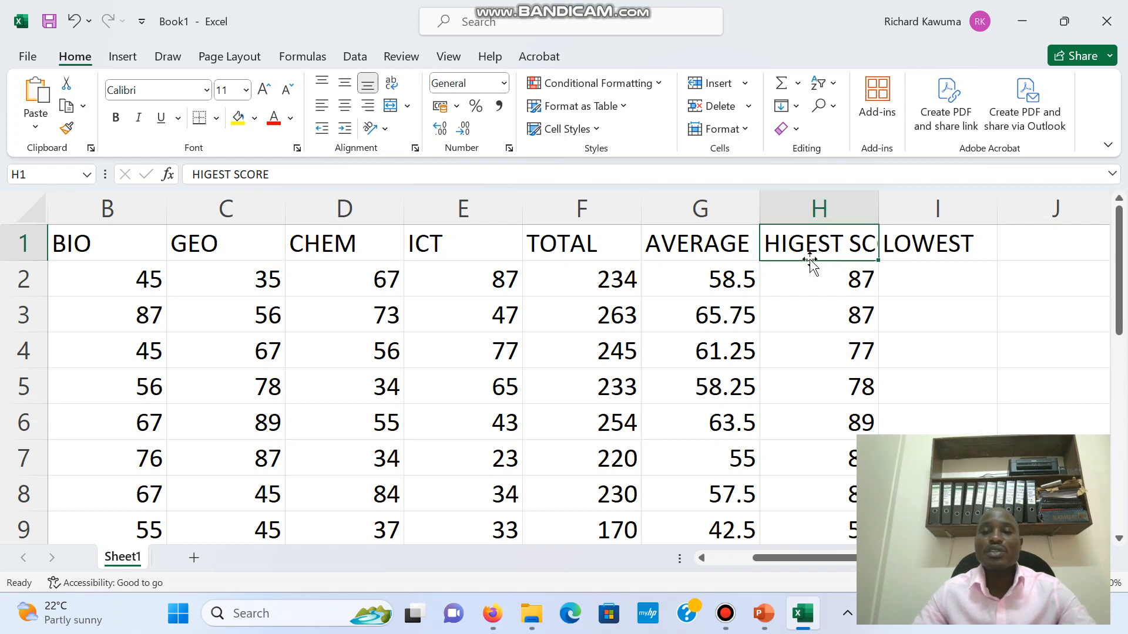
pyautogui.click(751, 132)
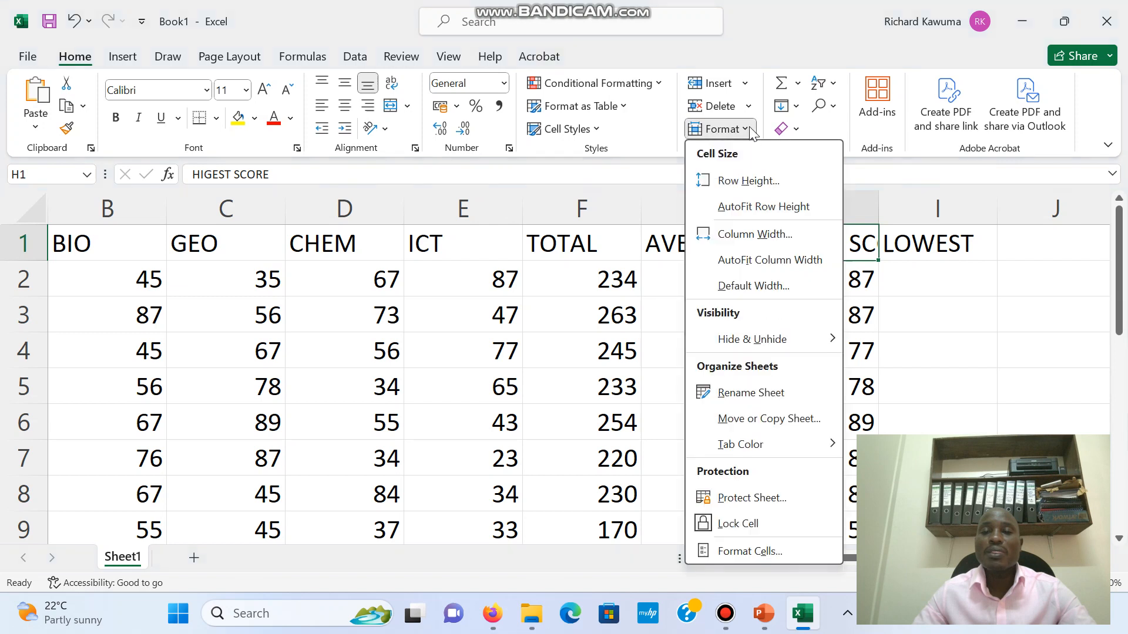
pyautogui.click(768, 265)
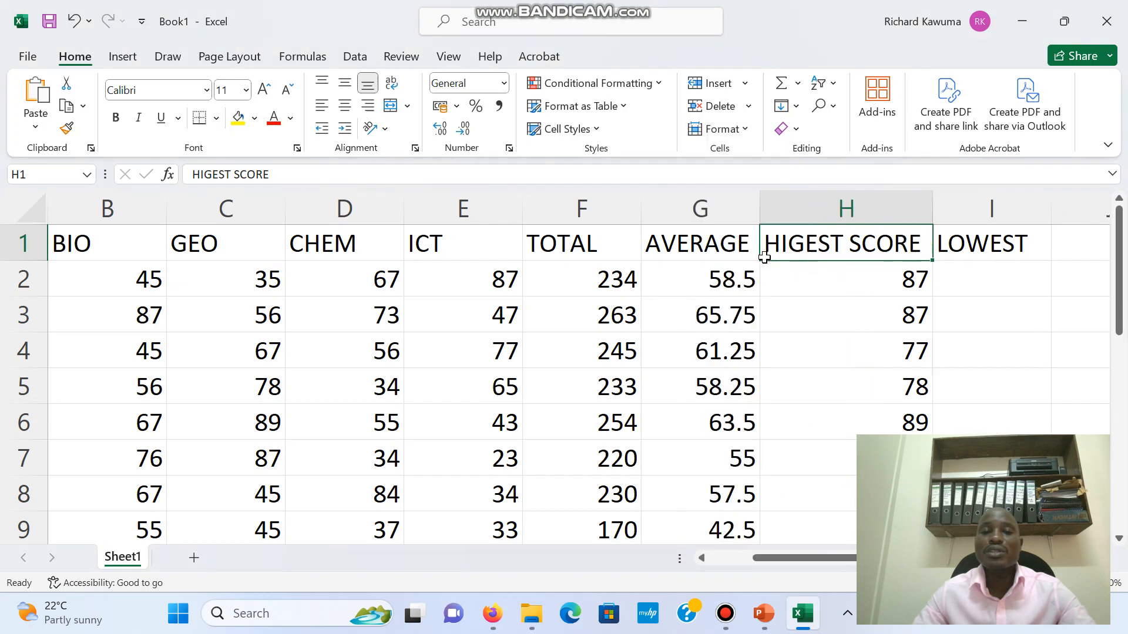
# Step: Insert the MIN function in cell I2 and correct its range so the formula reads =MIN(B2:E2)
pyautogui.click(971, 288)
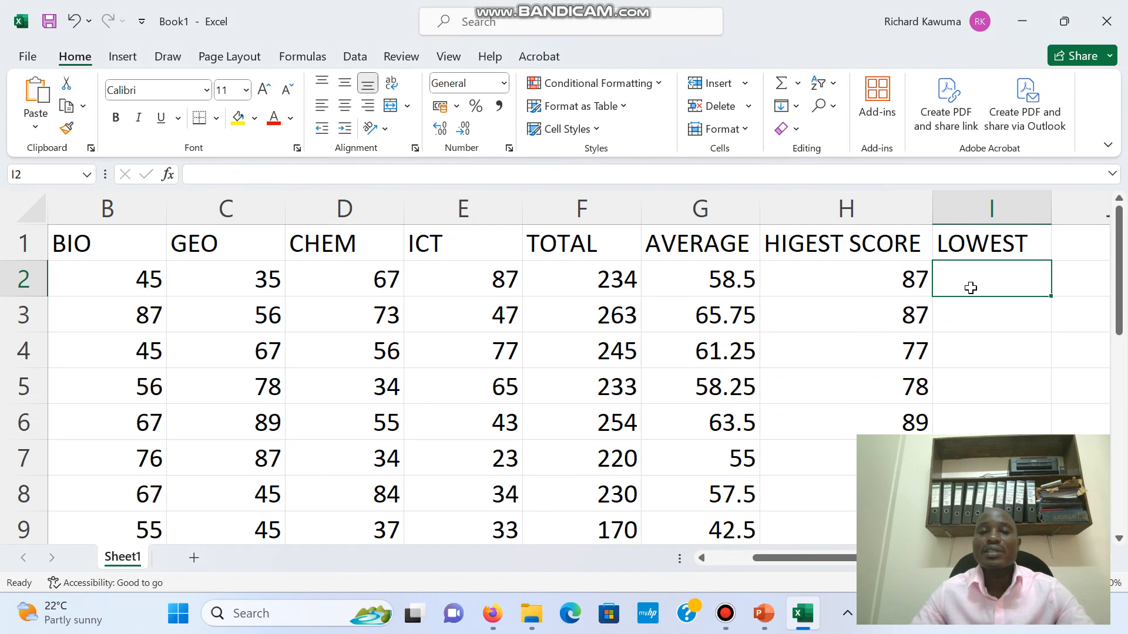
pyautogui.click(798, 84)
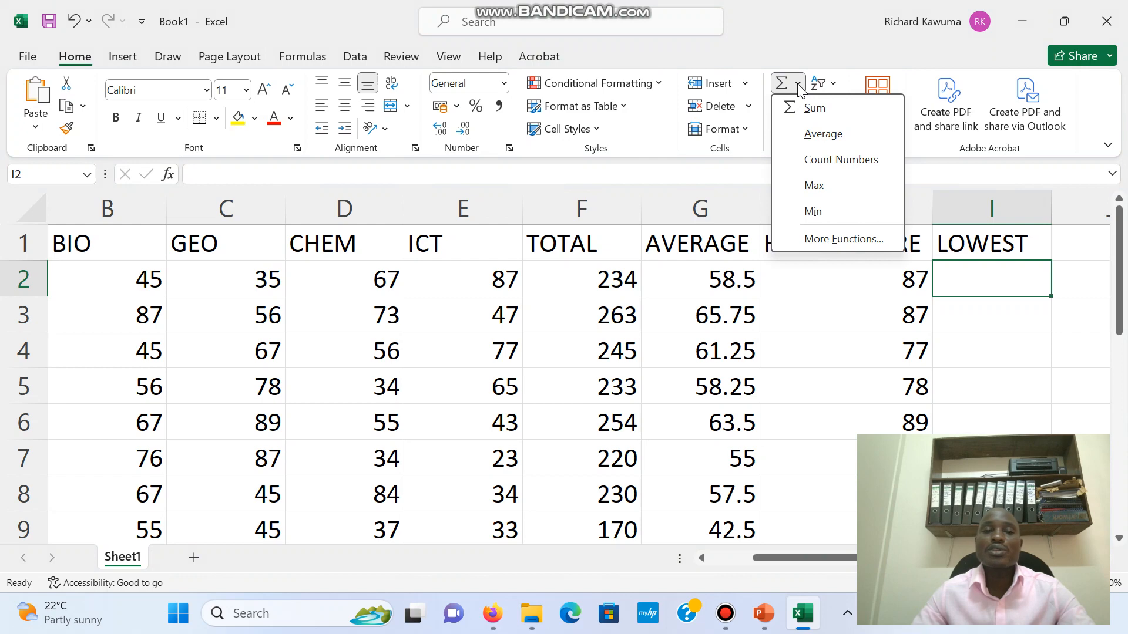
pyautogui.click(301, 50)
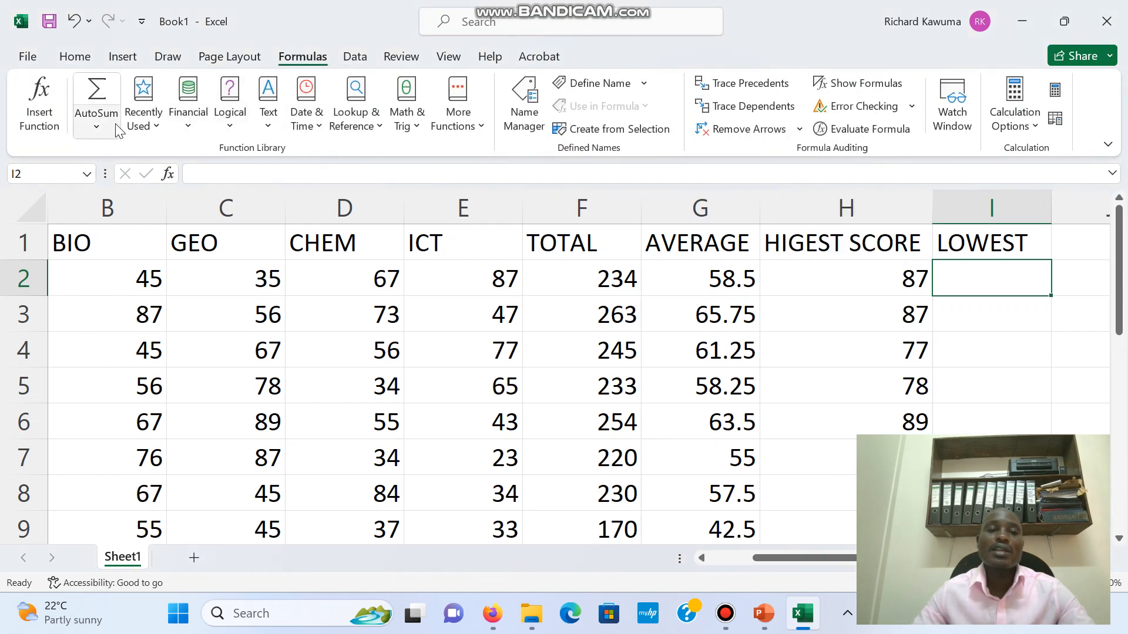
pyautogui.click(96, 124)
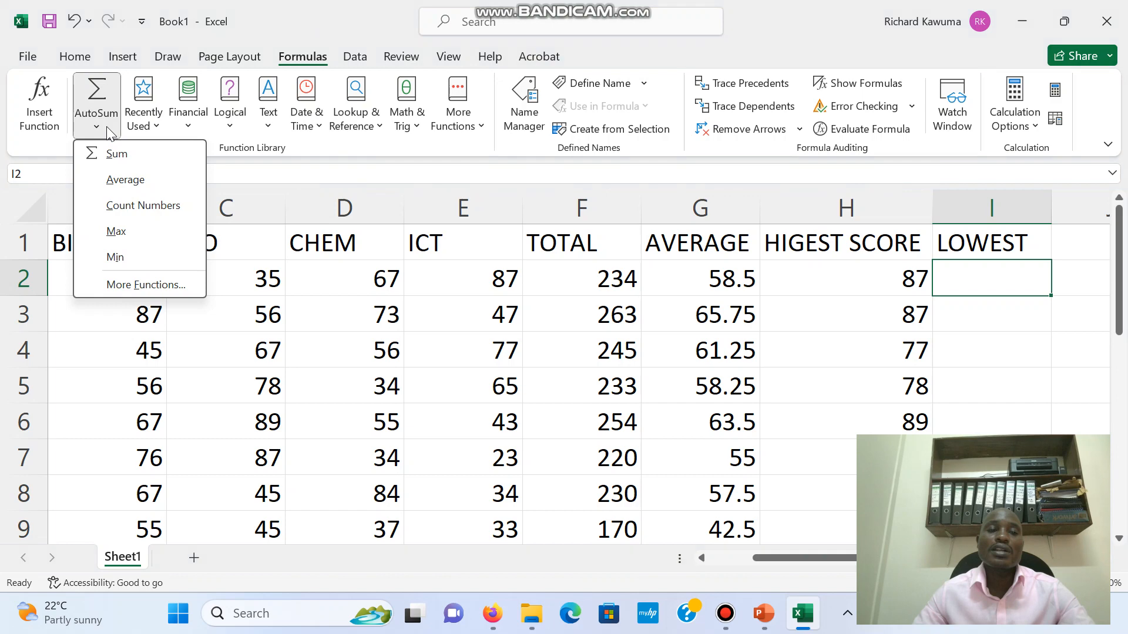
pyautogui.click(115, 258)
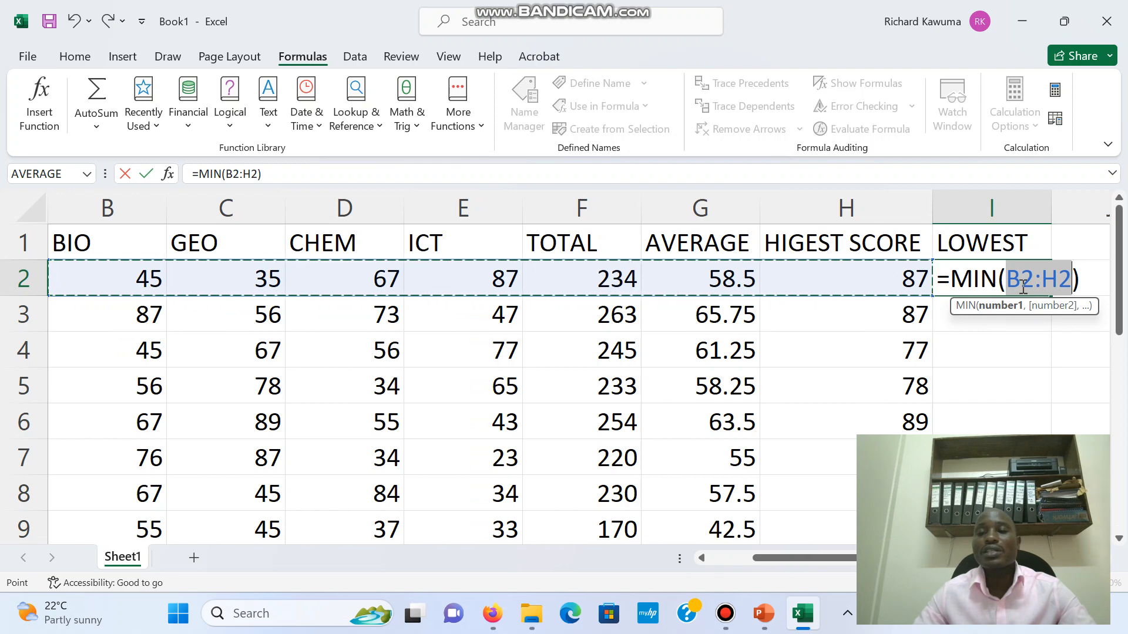
pyautogui.click(1042, 284)
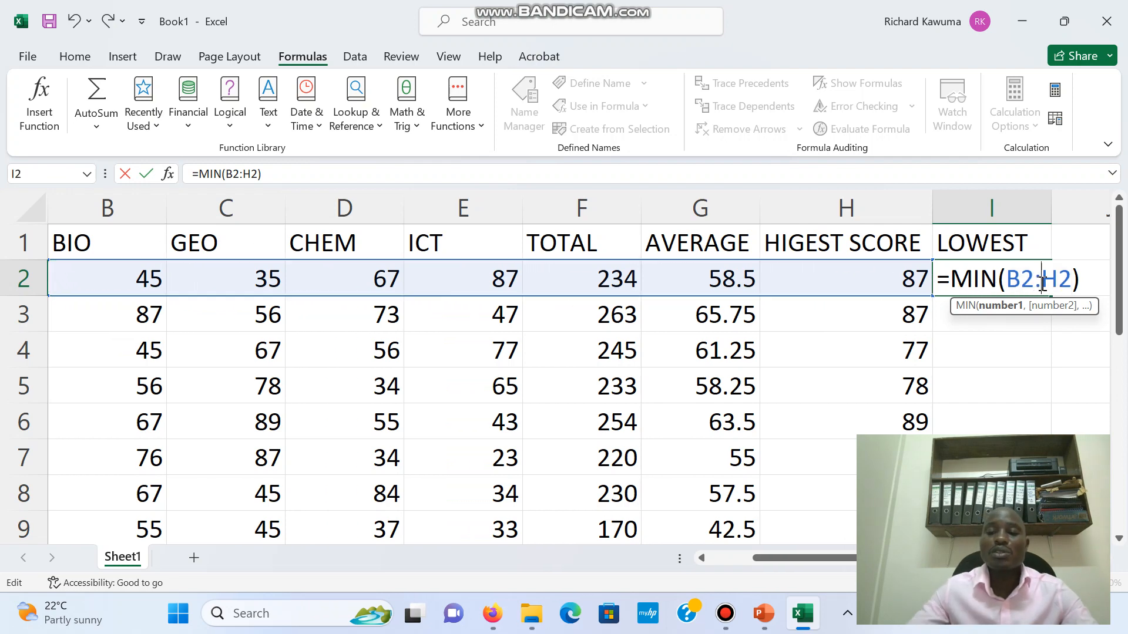
pyautogui.press('Delete')
pyautogui.write('E')
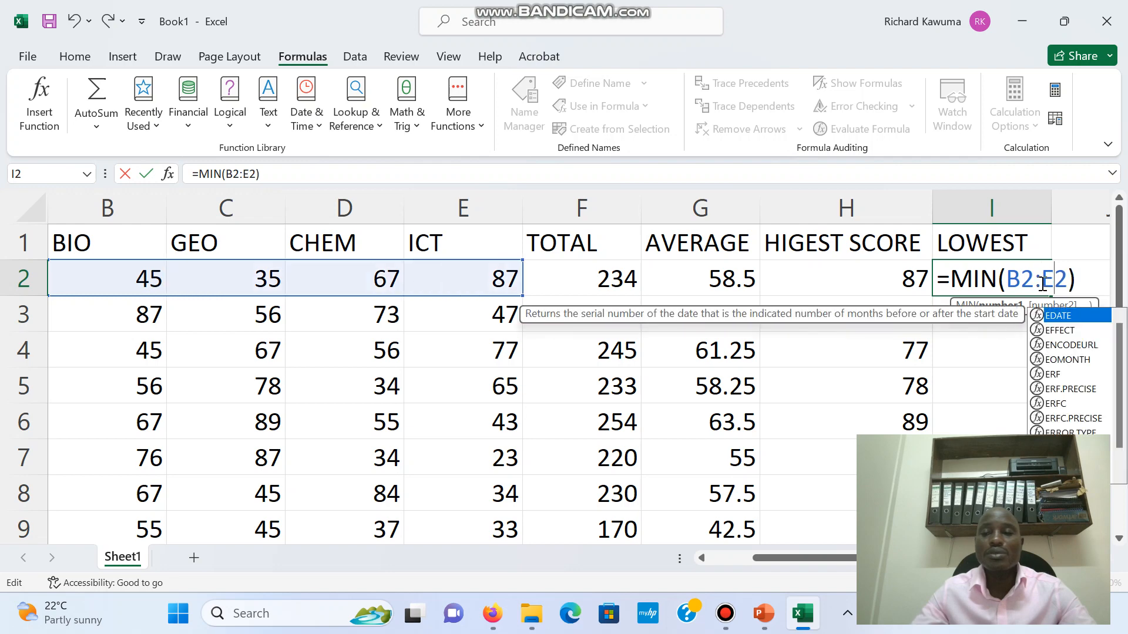
pyautogui.press('Return')
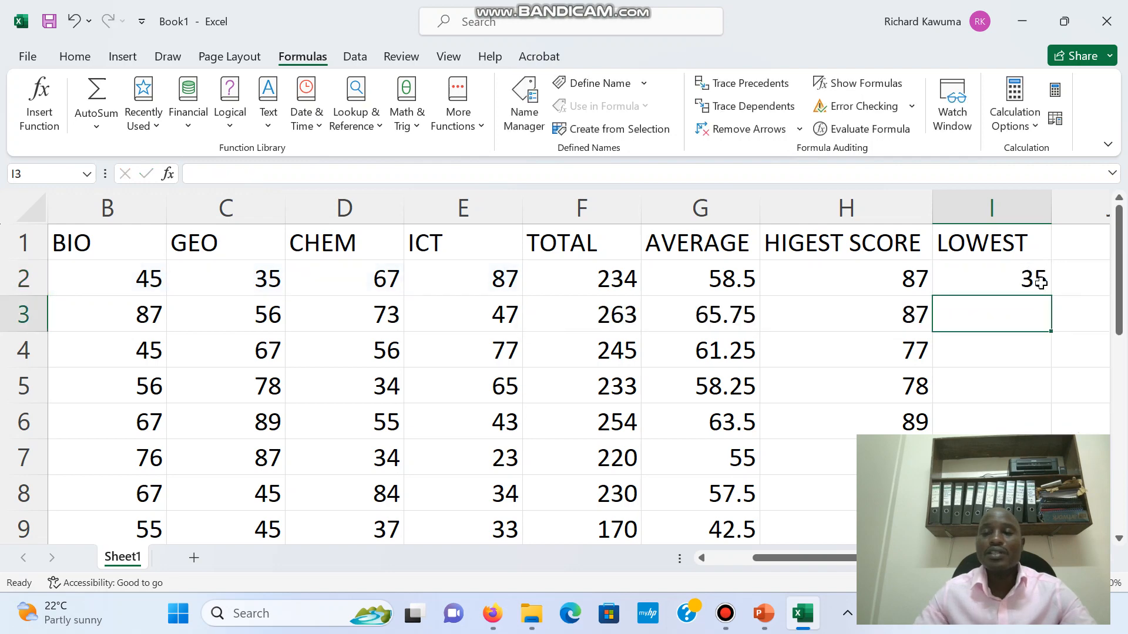
# Step: Auto-fill the MIN formula from I2 down the LOWEST column to I9
pyautogui.click(1041, 283)
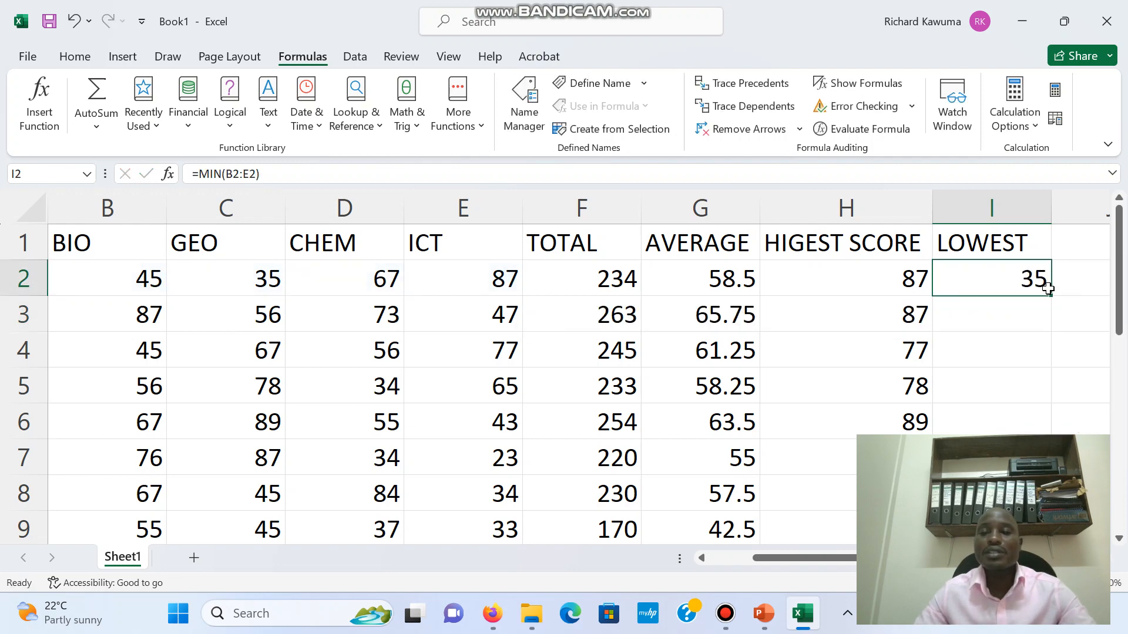
pyautogui.moveTo(1051, 295); pyautogui.dragTo(1051, 296)
pyautogui.doubleClick(1051, 295)
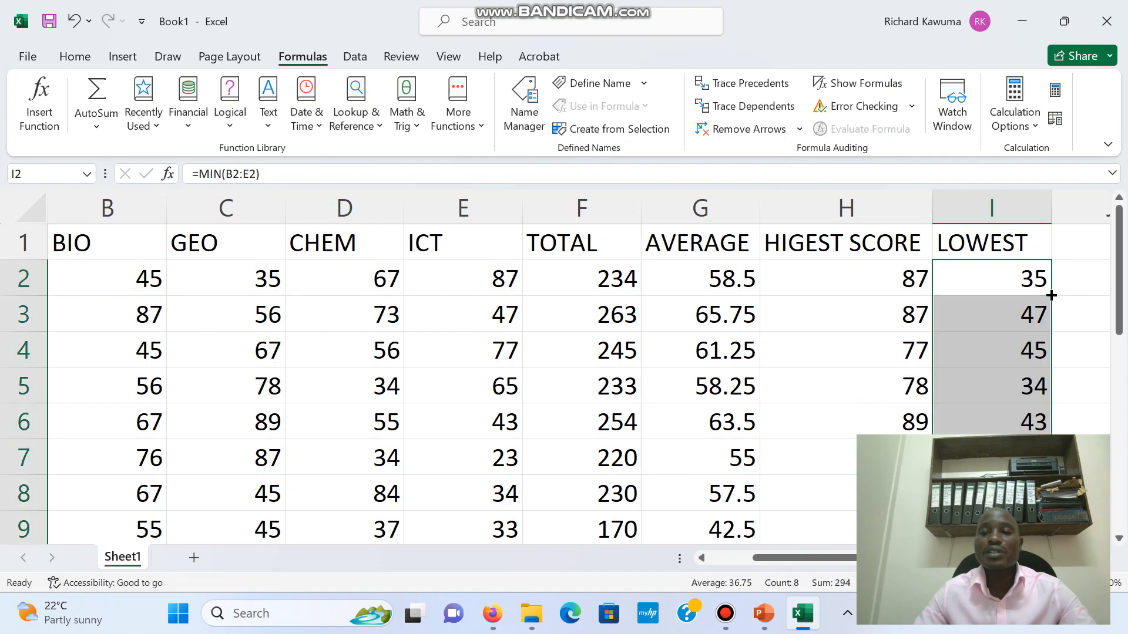
# Step: Review the formulas in the lowest, highest, average and total columns by checking cells I3, I2, H2, G2 and F2
pyautogui.click(1004, 309)
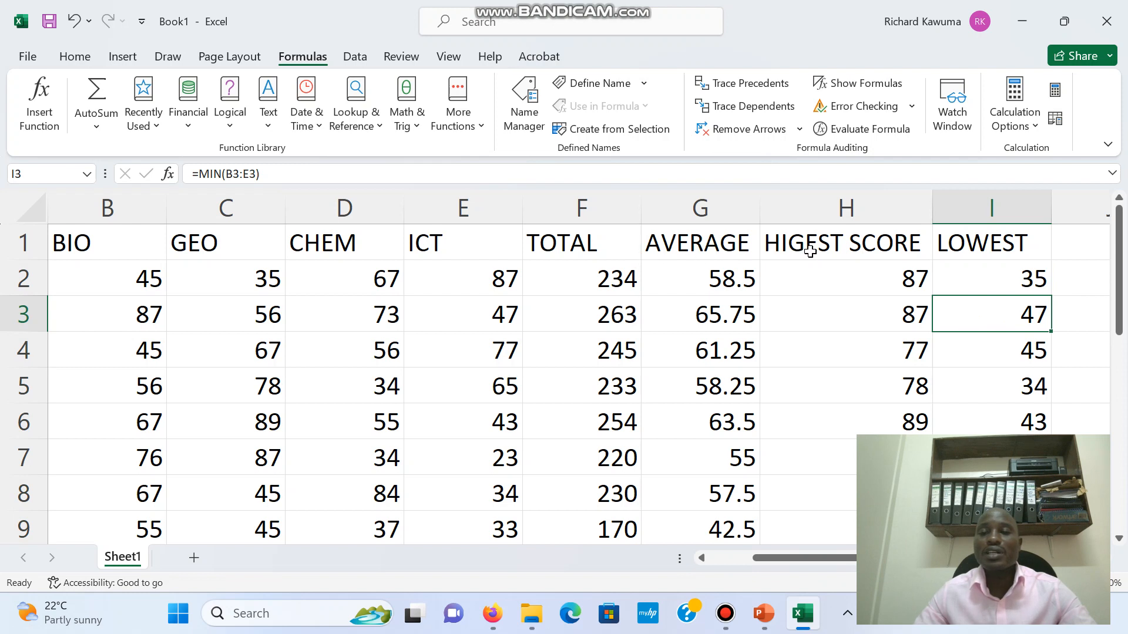
pyautogui.click(968, 274)
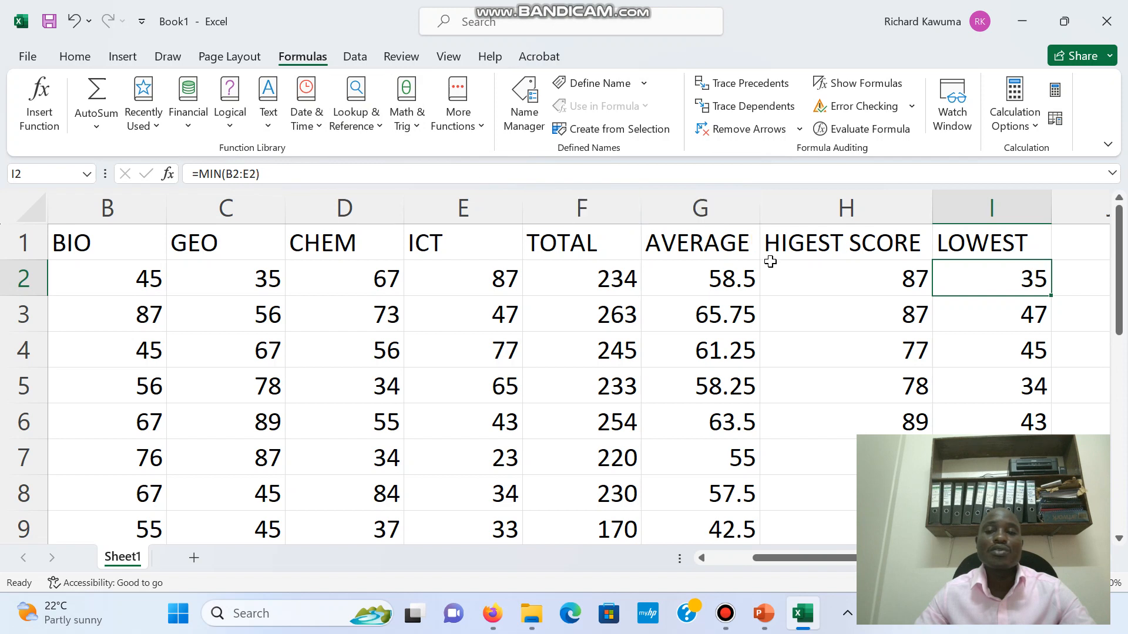
pyautogui.click(787, 285)
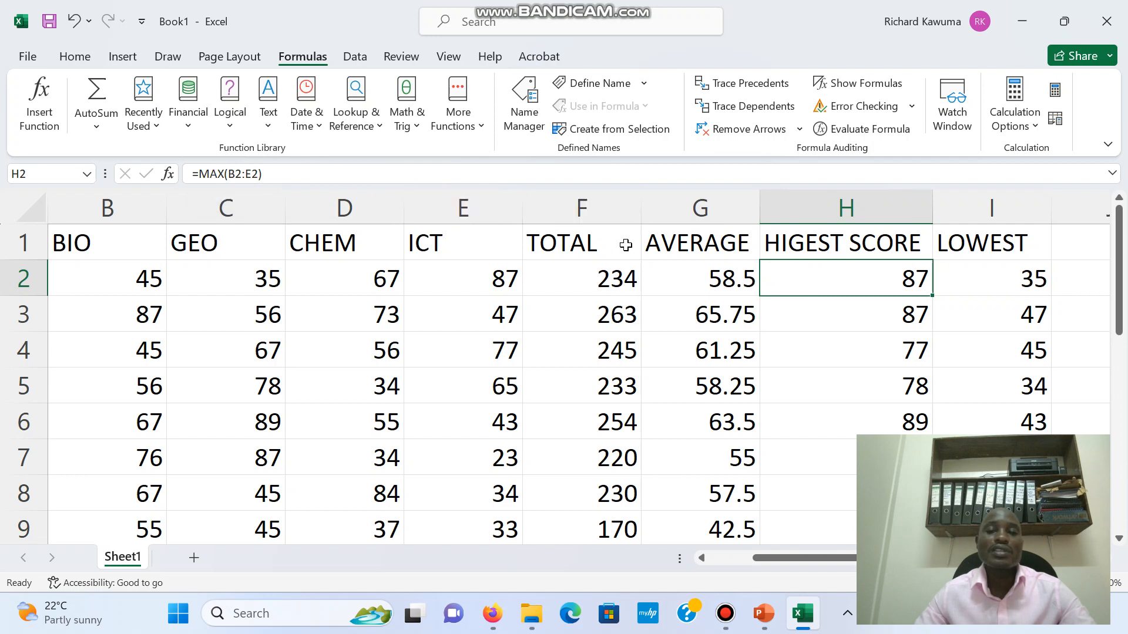
pyautogui.click(652, 266)
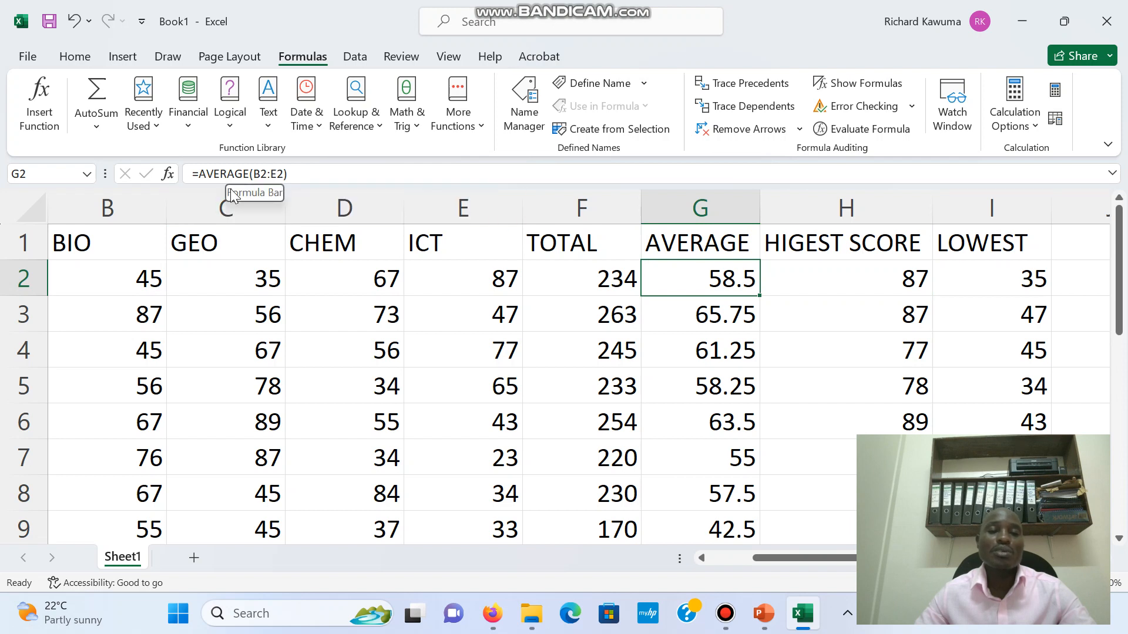
pyautogui.click(550, 276)
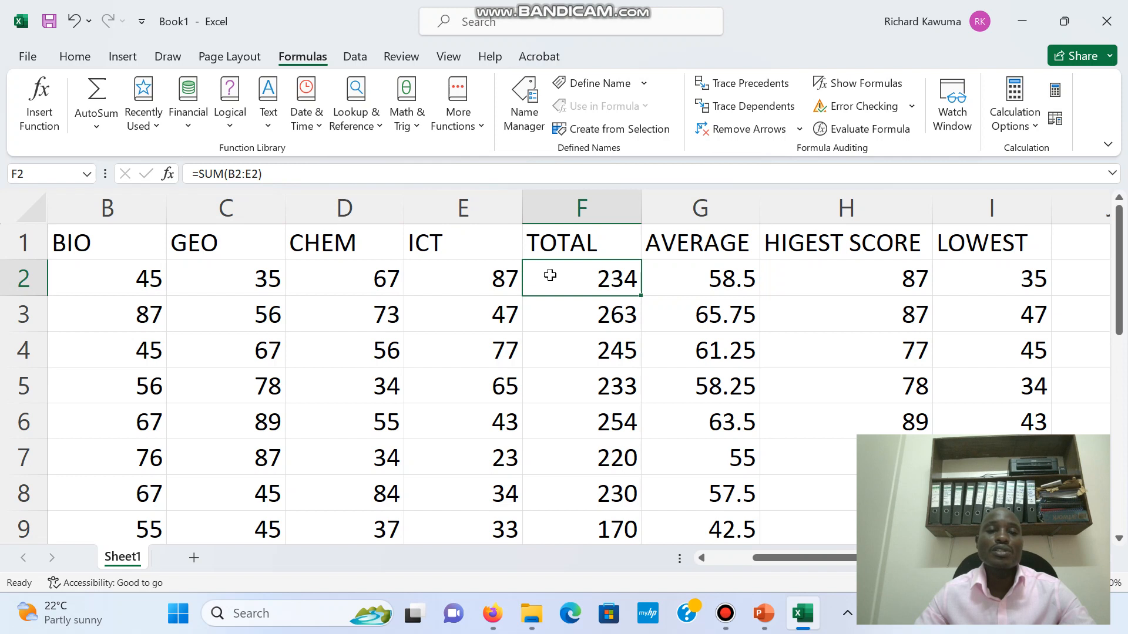